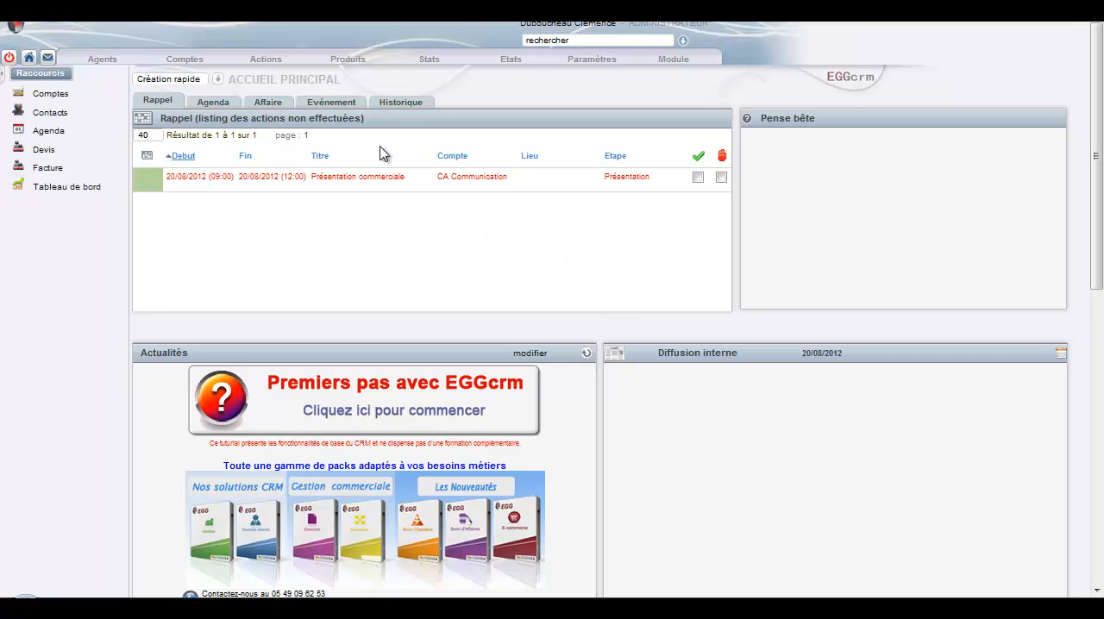
Step: Open the existing sales order for the Very Phone account from the customer orders list
{"action": "left_click", "coordinate": [281, 62]}
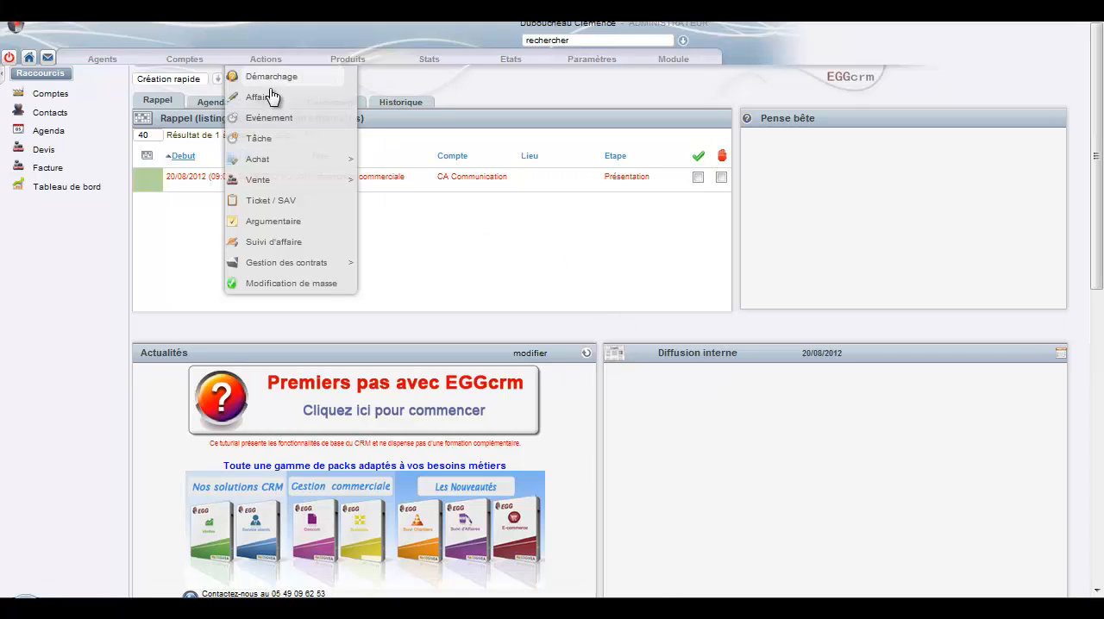
{"action": "mouse_move", "coordinate": [353, 187]}
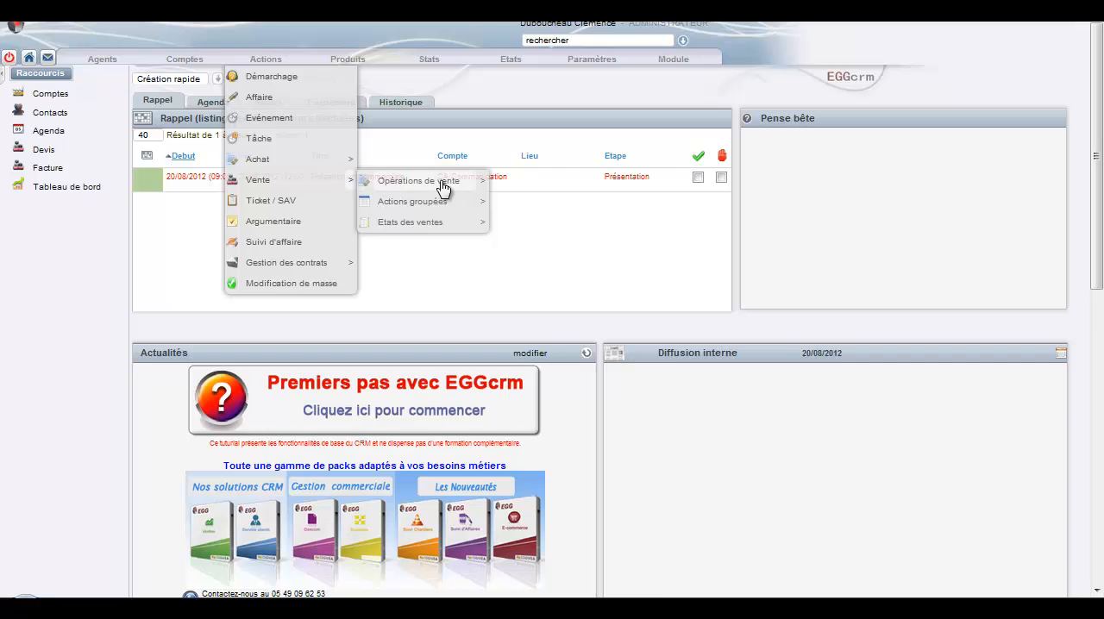
{"action": "mouse_move", "coordinate": [476, 183]}
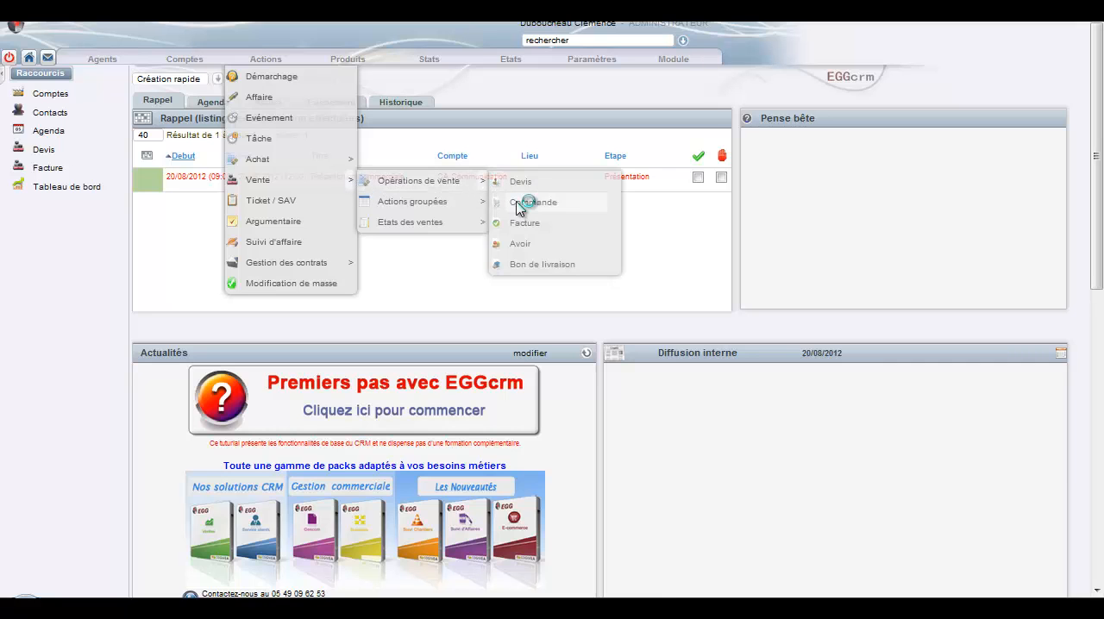
{"action": "left_click", "coordinate": [520, 202]}
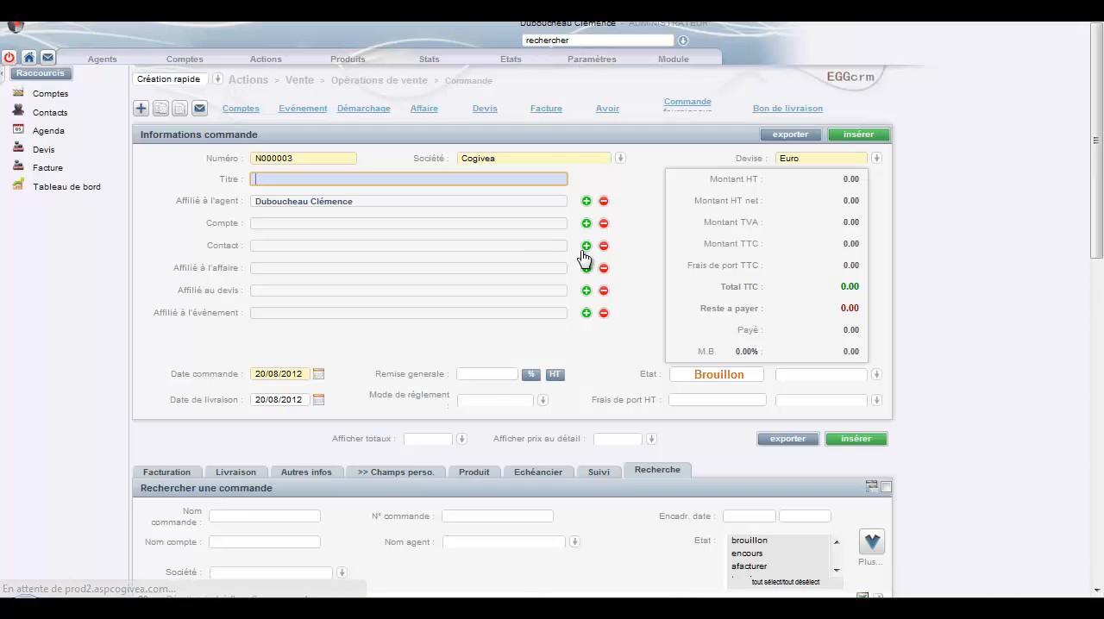
{"action": "scroll", "coordinate": [648, 215], "scroll_direction": "down", "scroll_amount": 4}
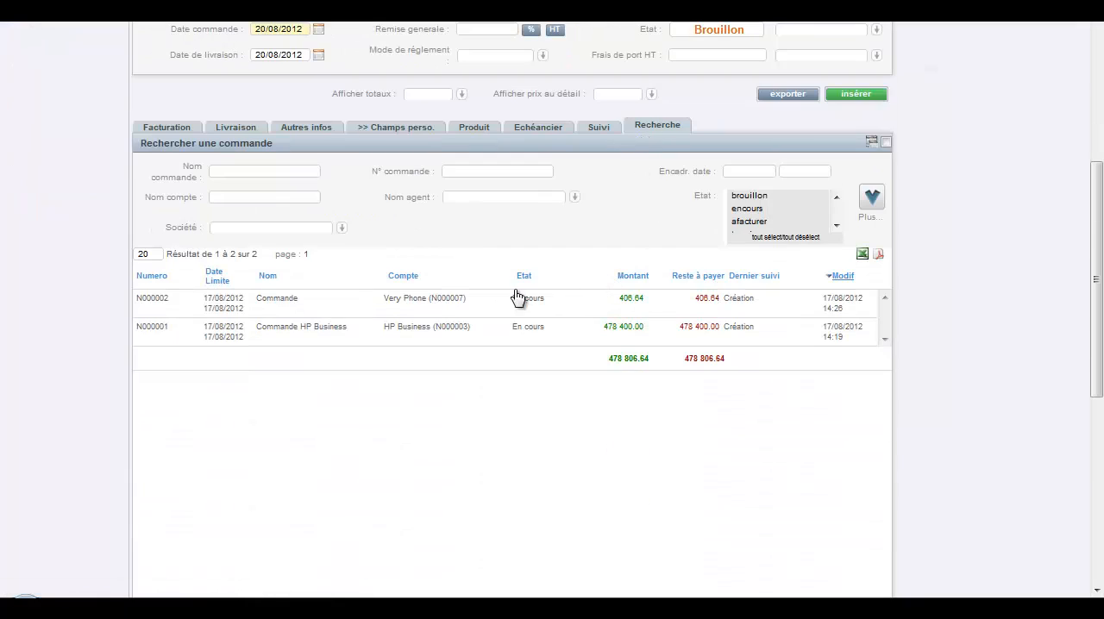
{"action": "left_click", "coordinate": [492, 309]}
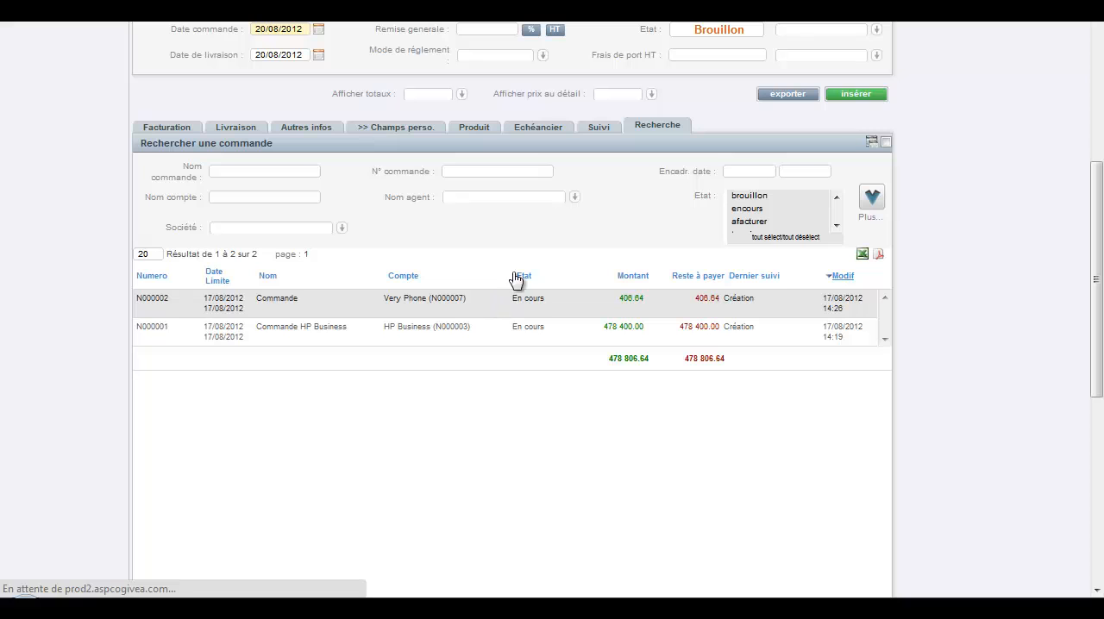
{"action": "scroll", "coordinate": [601, 336], "scroll_direction": "up", "scroll_amount": 1}
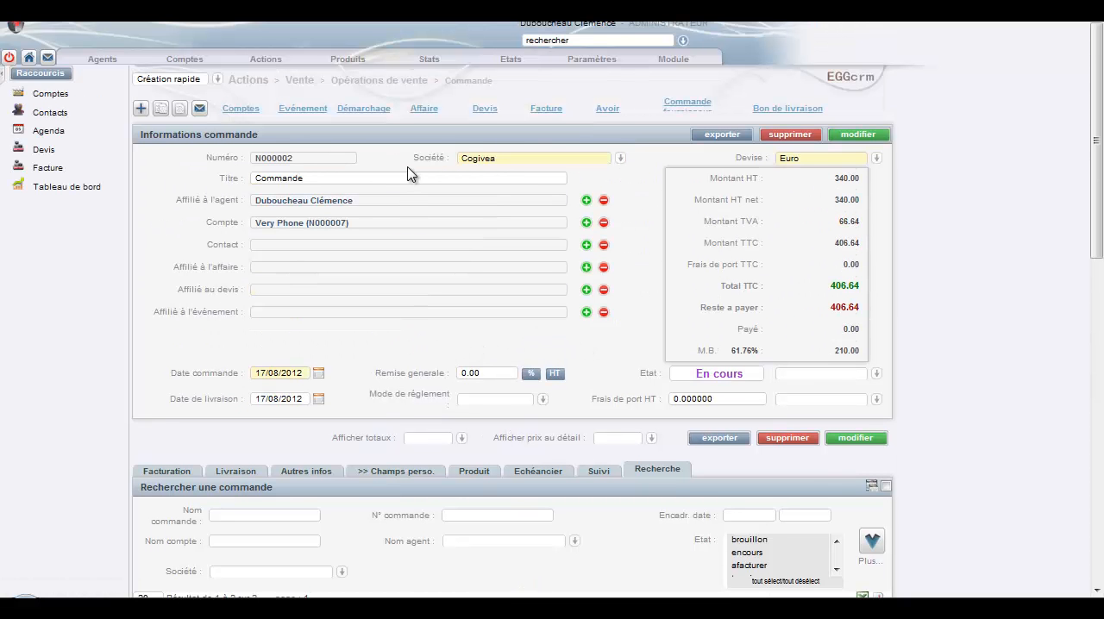
Step: Review the product lines listed on the Very Phone sales order
{"action": "scroll", "coordinate": [483, 366], "scroll_direction": "down", "scroll_amount": 1}
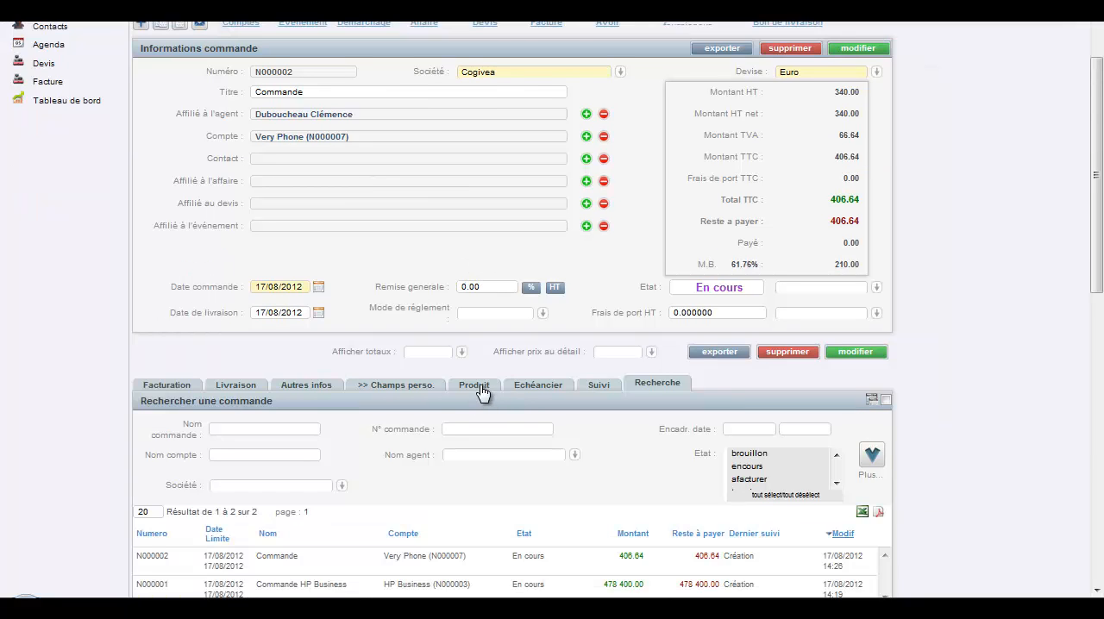
{"action": "left_click", "coordinate": [481, 389]}
{"action": "scroll", "coordinate": [506, 353], "scroll_direction": "down", "scroll_amount": 3}
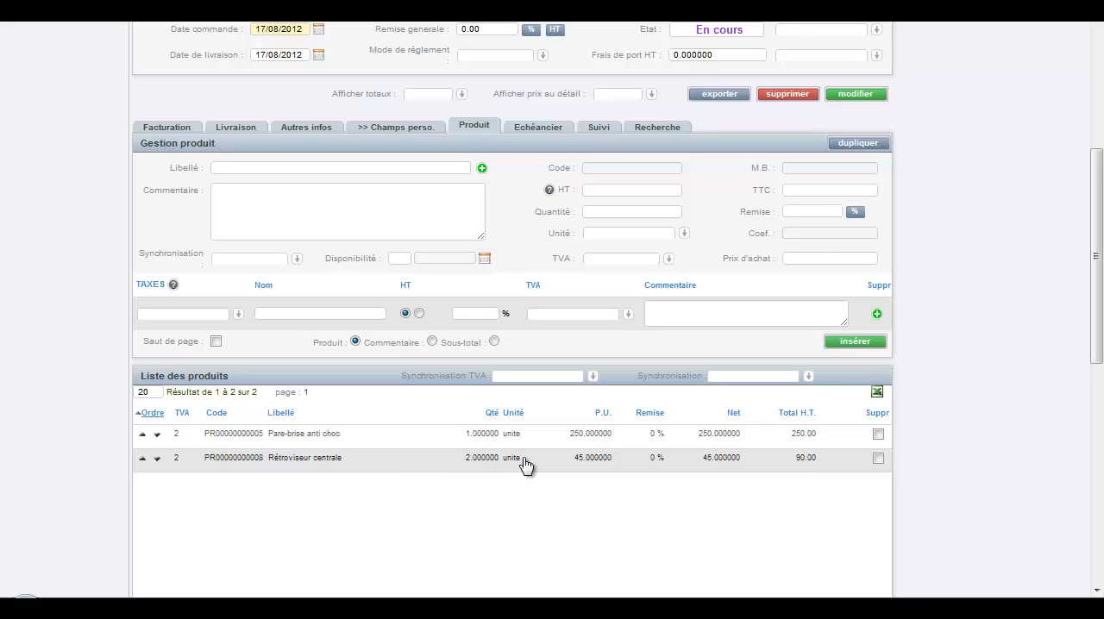
{"action": "scroll", "coordinate": [529, 459], "scroll_direction": "up", "scroll_amount": 3}
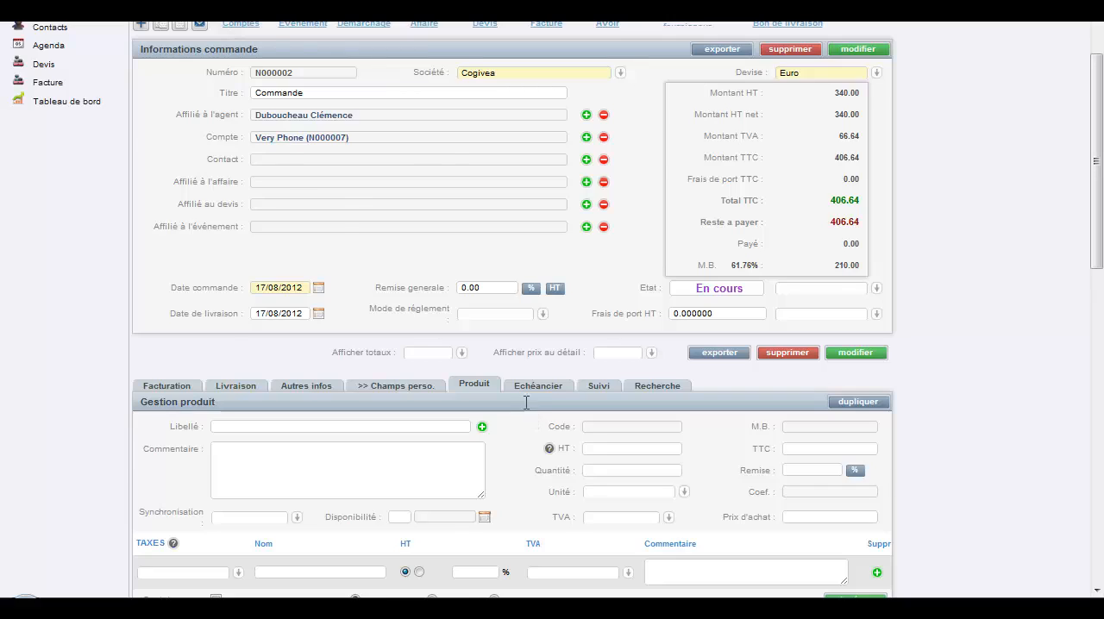
Step: Create a supplier order from this sales order and title it "Commande fournisseur test"
{"action": "scroll", "coordinate": [526, 402], "scroll_direction": "up", "scroll_amount": 1}
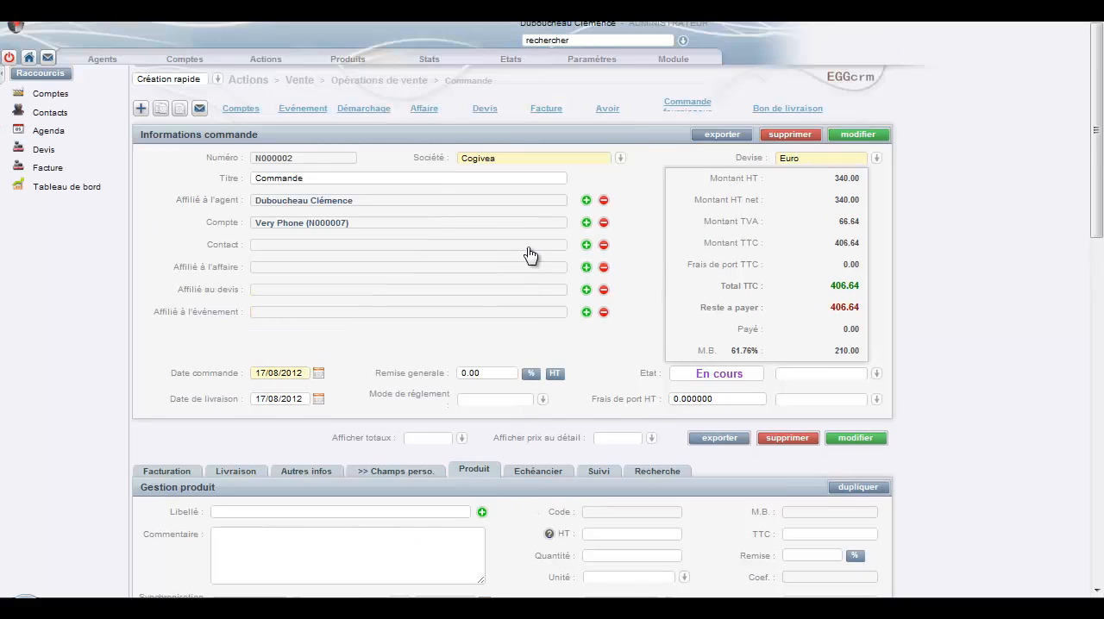
{"action": "left_click", "coordinate": [679, 115]}
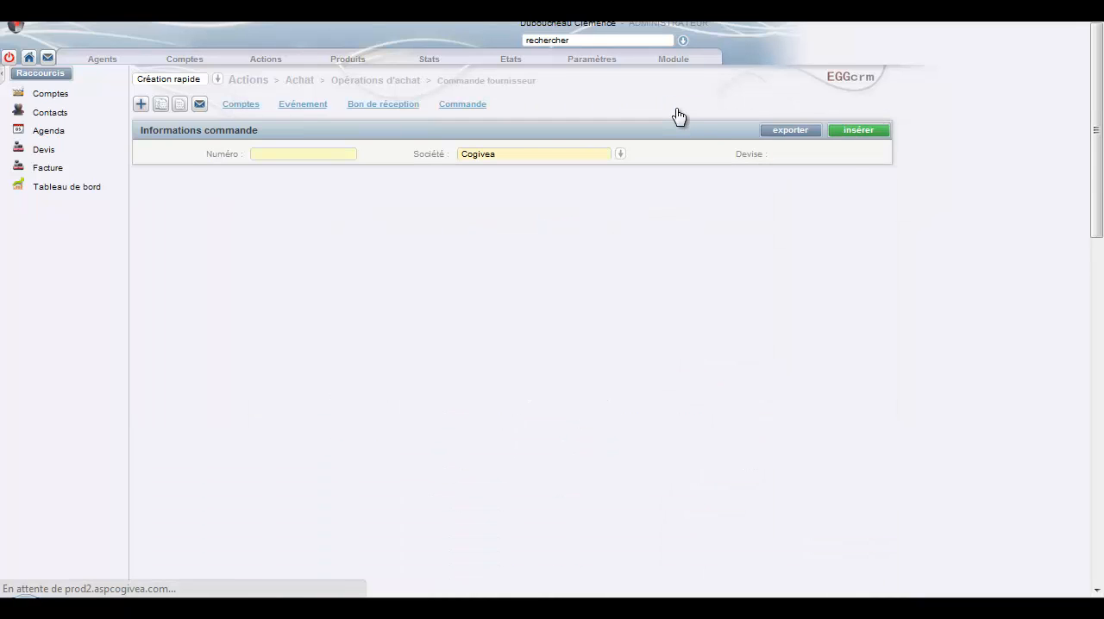
{"action": "left_click", "coordinate": [374, 176]}
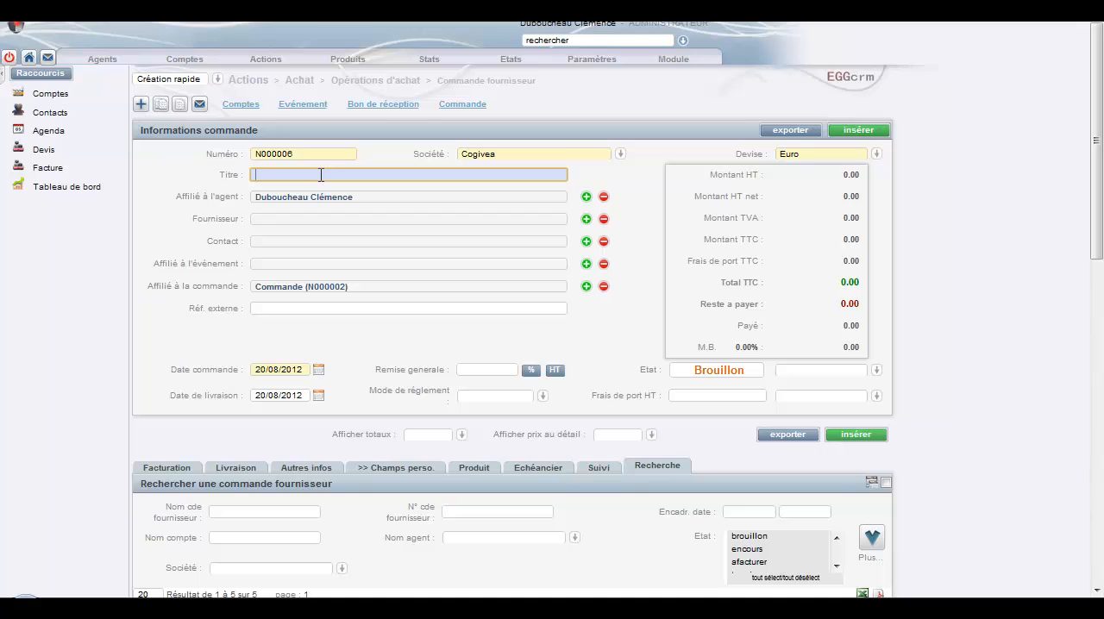
{"action": "type", "text": "Commande fournisseur"}
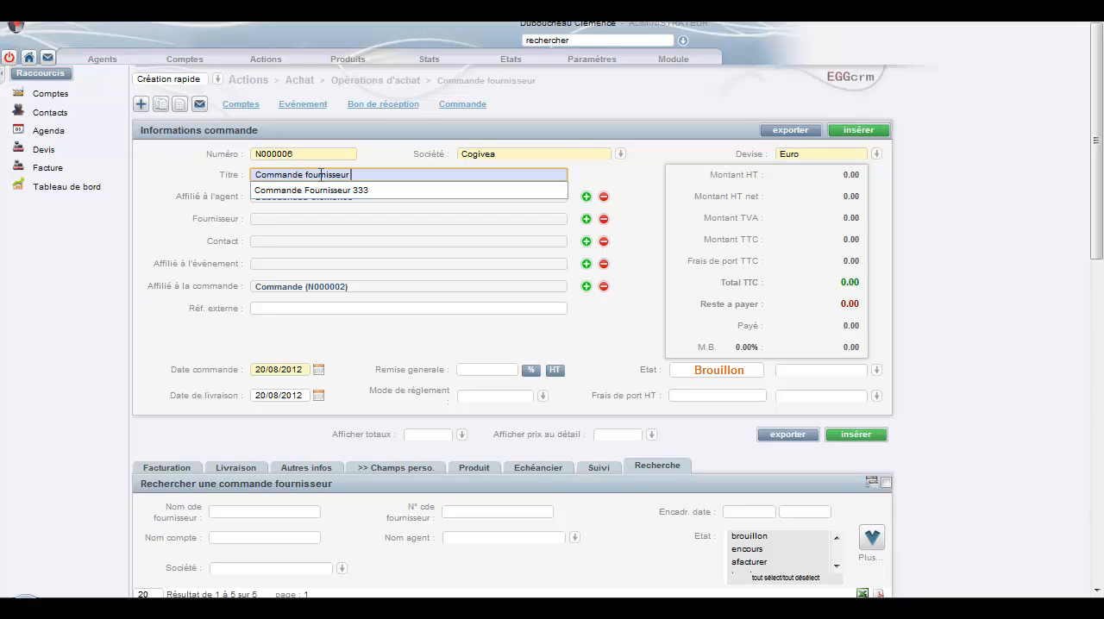
{"action": "type", "text": " test"}
{"action": "left_click", "coordinate": [643, 192]}
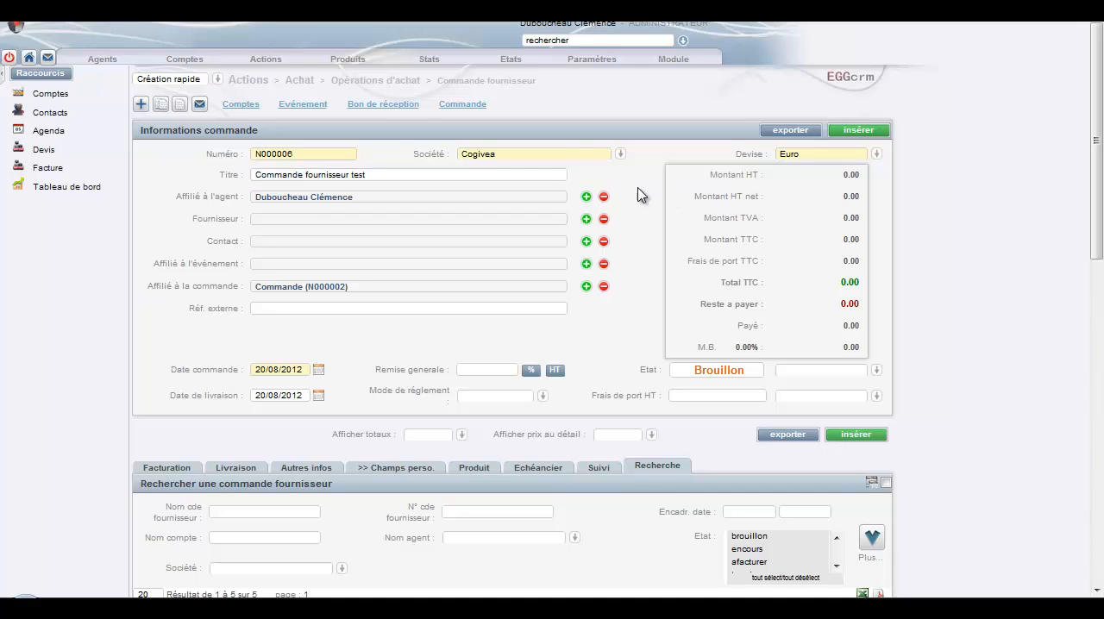
Step: Assign Dubosque as the supplier and select its contact person for the supplier order
{"action": "left_click", "coordinate": [586, 221]}
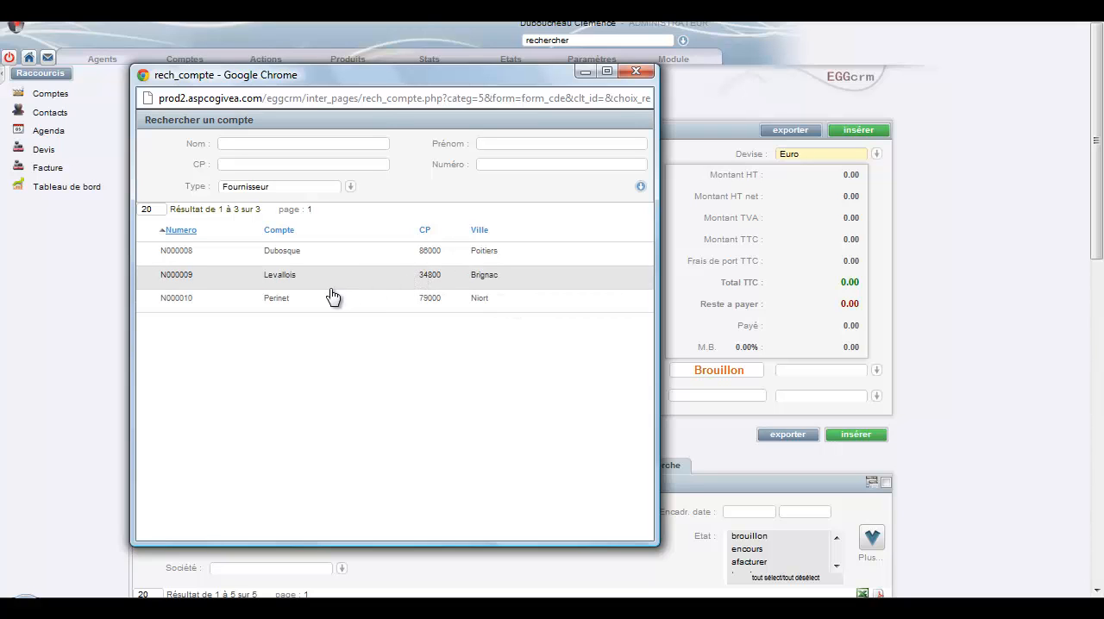
{"action": "left_click", "coordinate": [324, 251]}
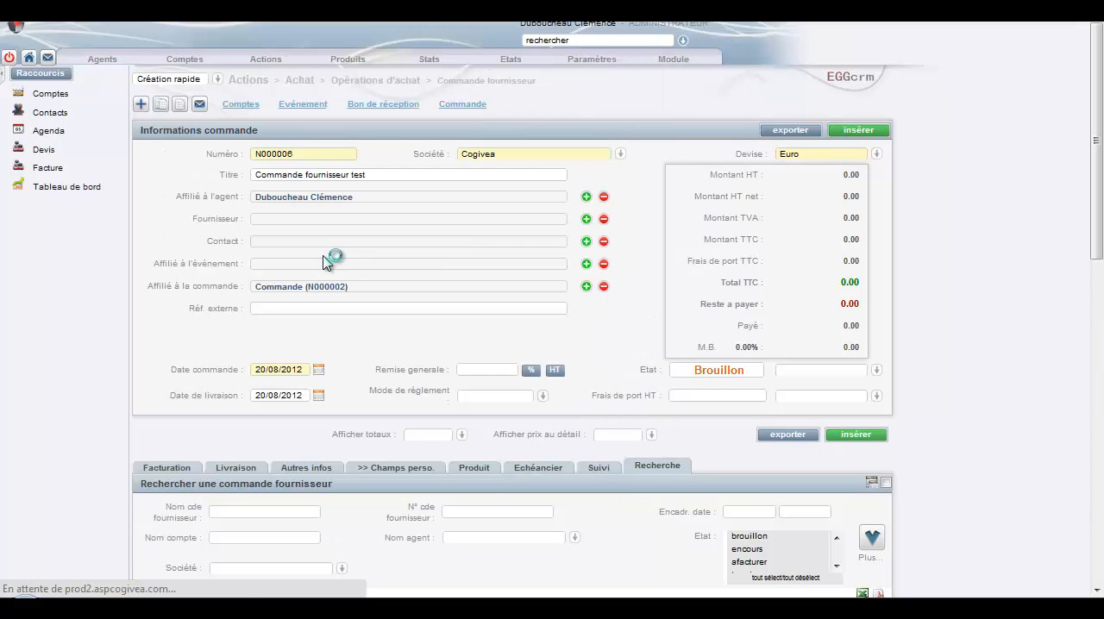
{"action": "left_click", "coordinate": [586, 244]}
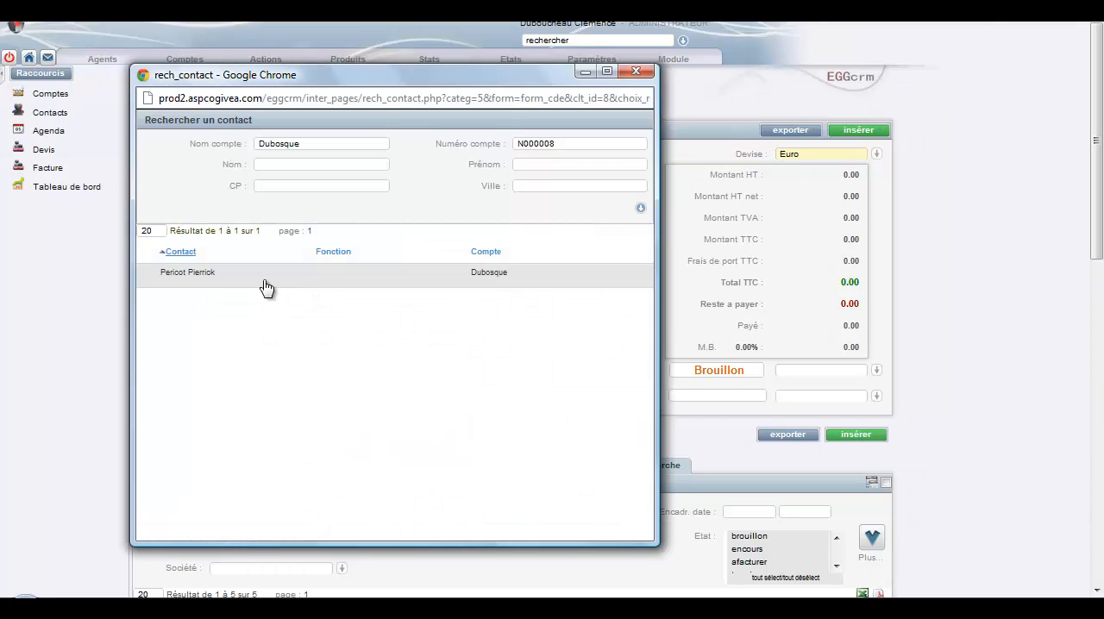
{"action": "left_click", "coordinate": [239, 275]}
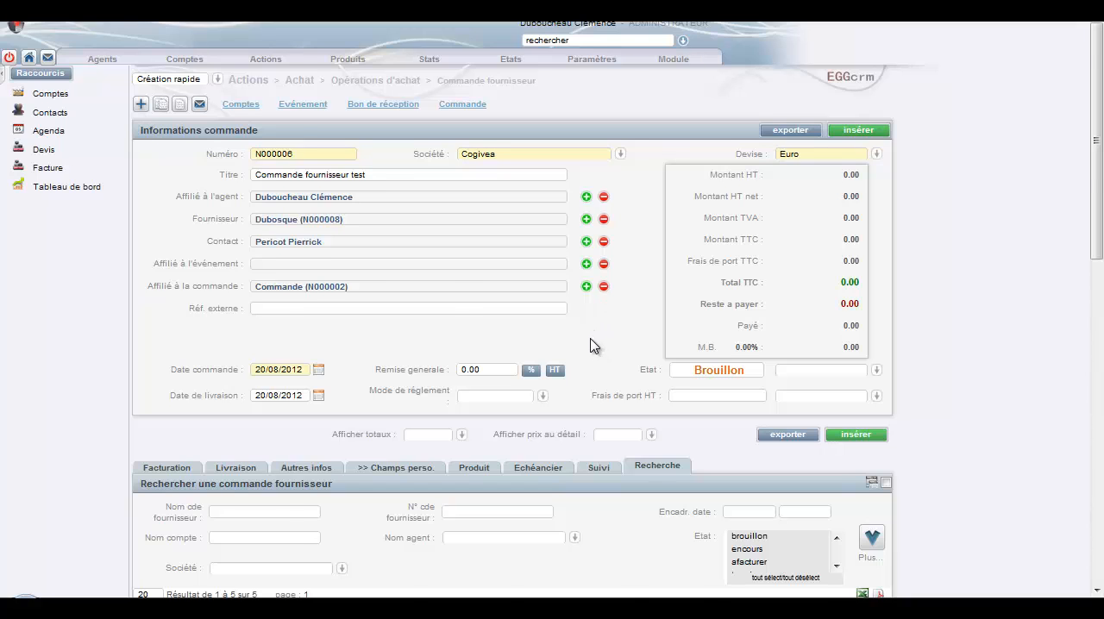
Step: Insert the new supplier order into the CRM and dismiss the notification
{"action": "scroll", "coordinate": [592, 340], "scroll_direction": "down", "scroll_amount": 1}
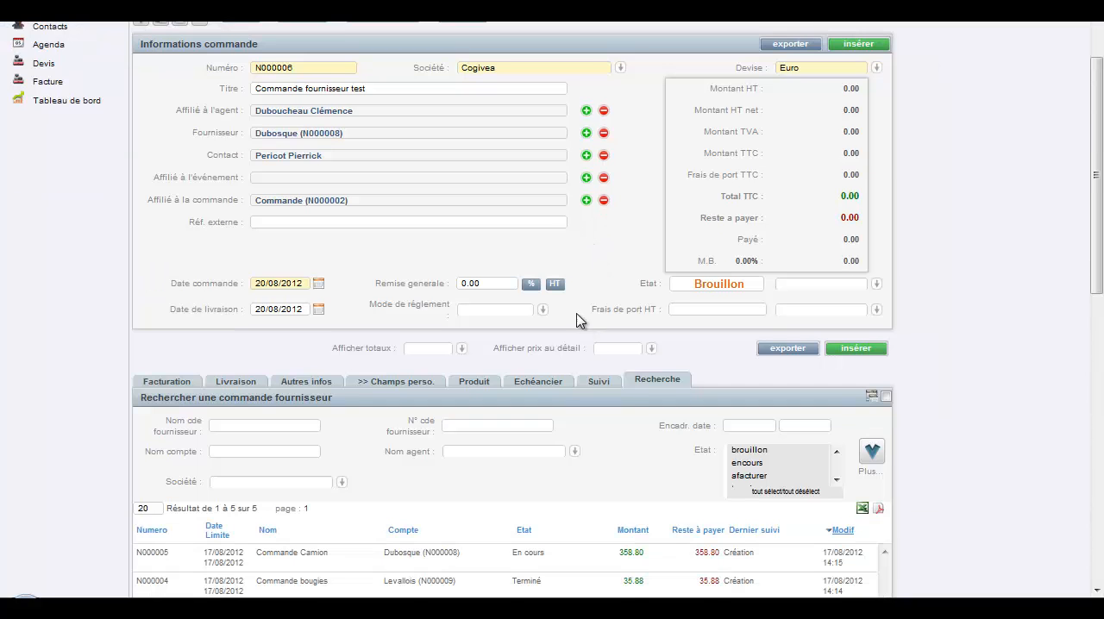
{"action": "left_click", "coordinate": [857, 350]}
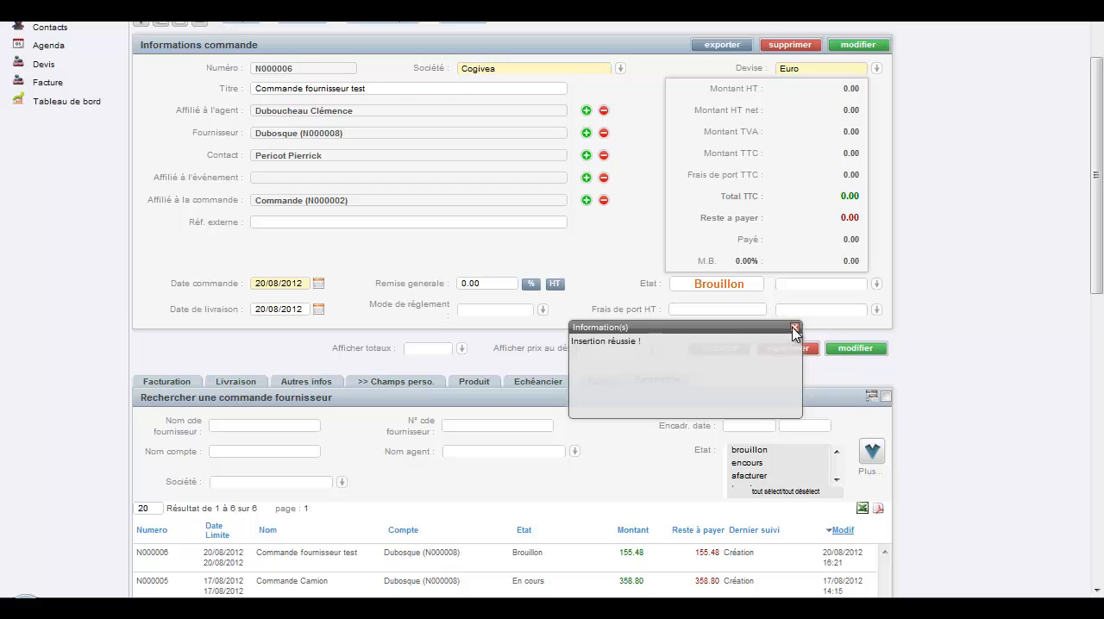
{"action": "left_click", "coordinate": [794, 329]}
Step: Review the product lines carried over to the supplier order
{"action": "scroll", "coordinate": [517, 340], "scroll_direction": "down", "scroll_amount": 1}
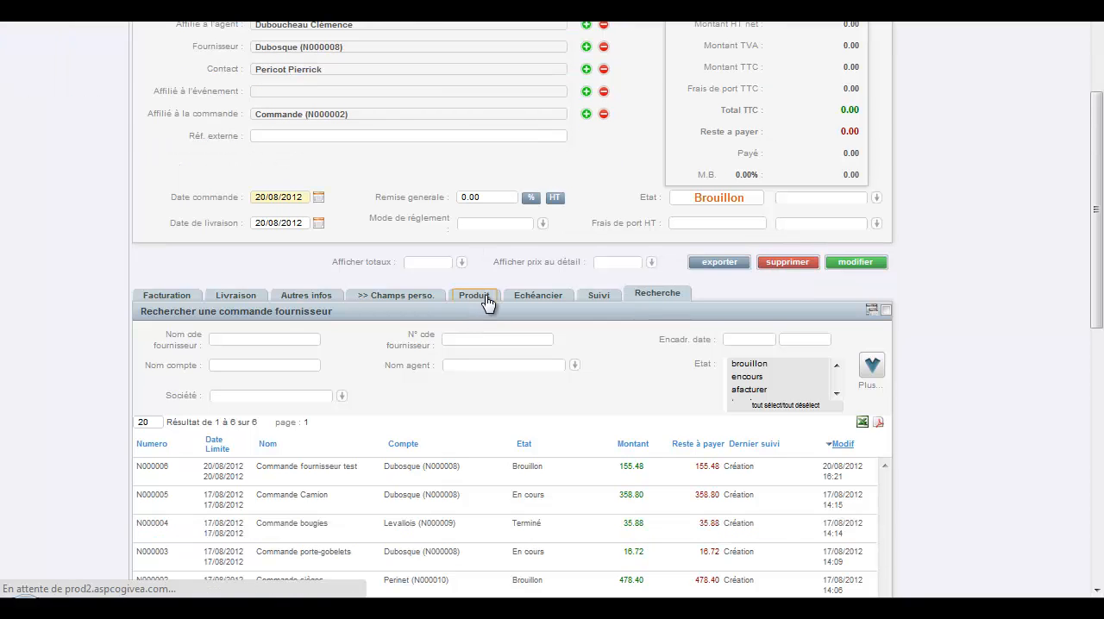
{"action": "left_click", "coordinate": [476, 301]}
{"action": "scroll", "coordinate": [479, 328], "scroll_direction": "down", "scroll_amount": 2}
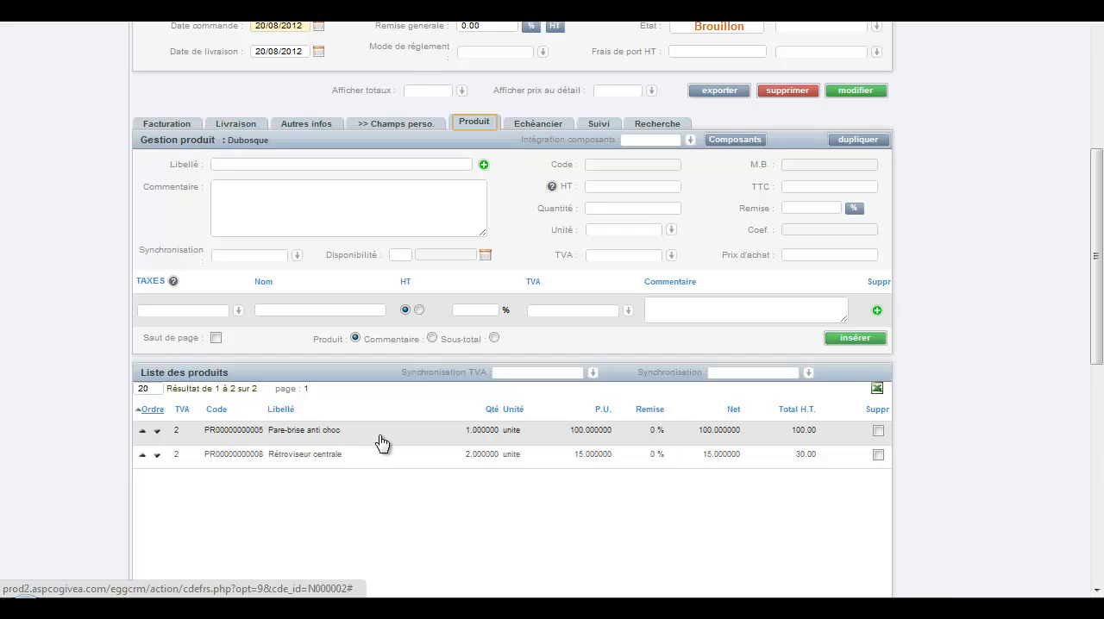
{"action": "left_click", "coordinate": [875, 442]}
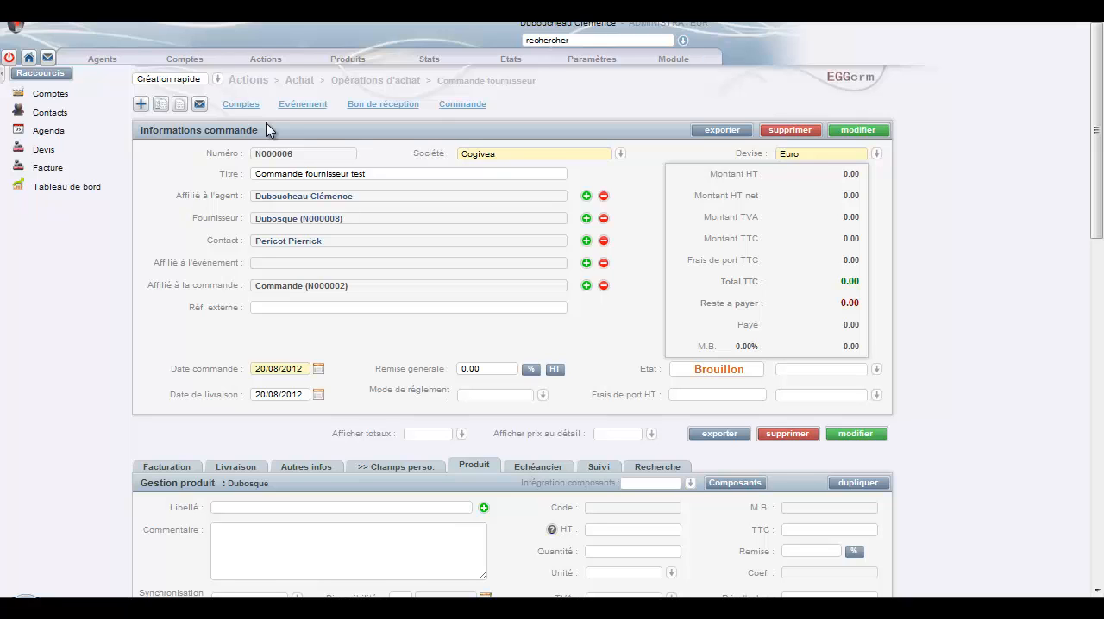
Step: Start an e-mail to the supplier from the order and apply the Modèlemail.html template
{"action": "left_click", "coordinate": [199, 106]}
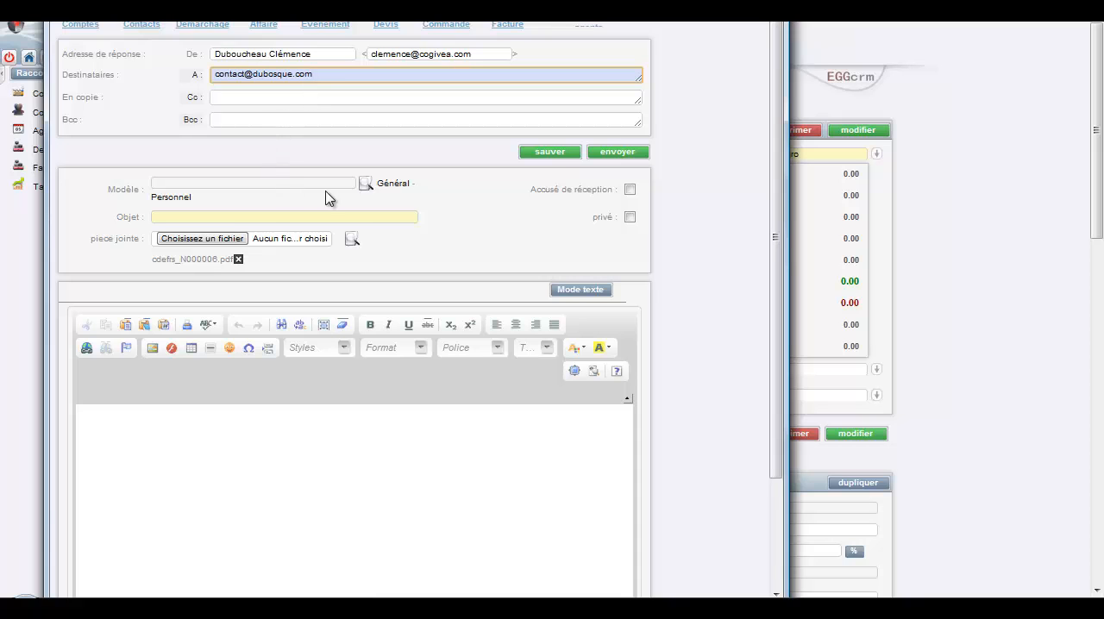
{"action": "left_click", "coordinate": [364, 185]}
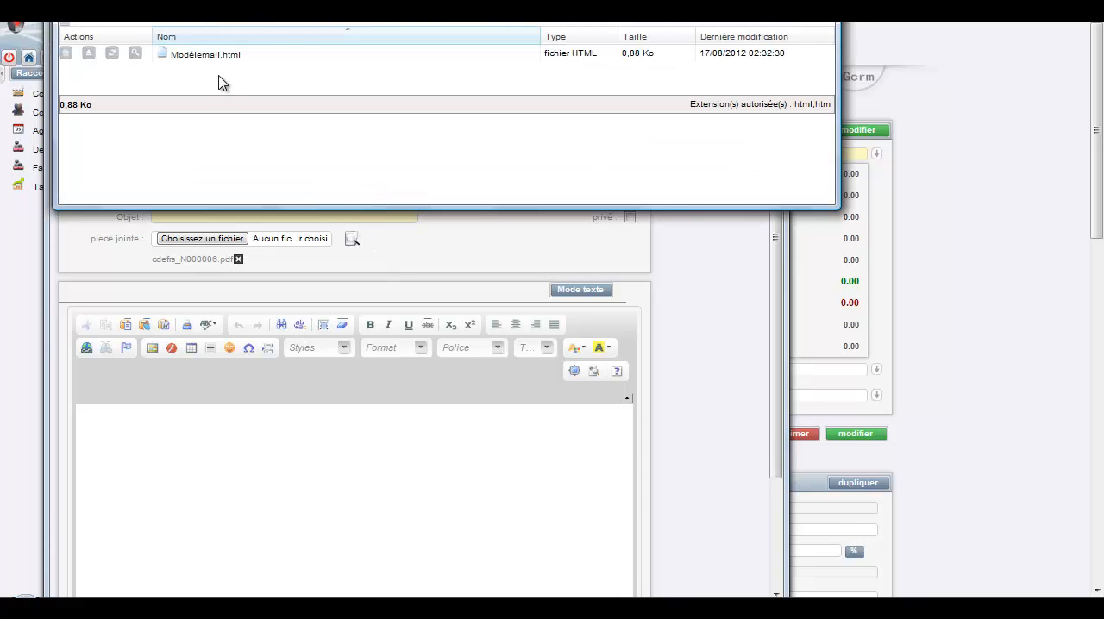
{"action": "left_click", "coordinate": [215, 55]}
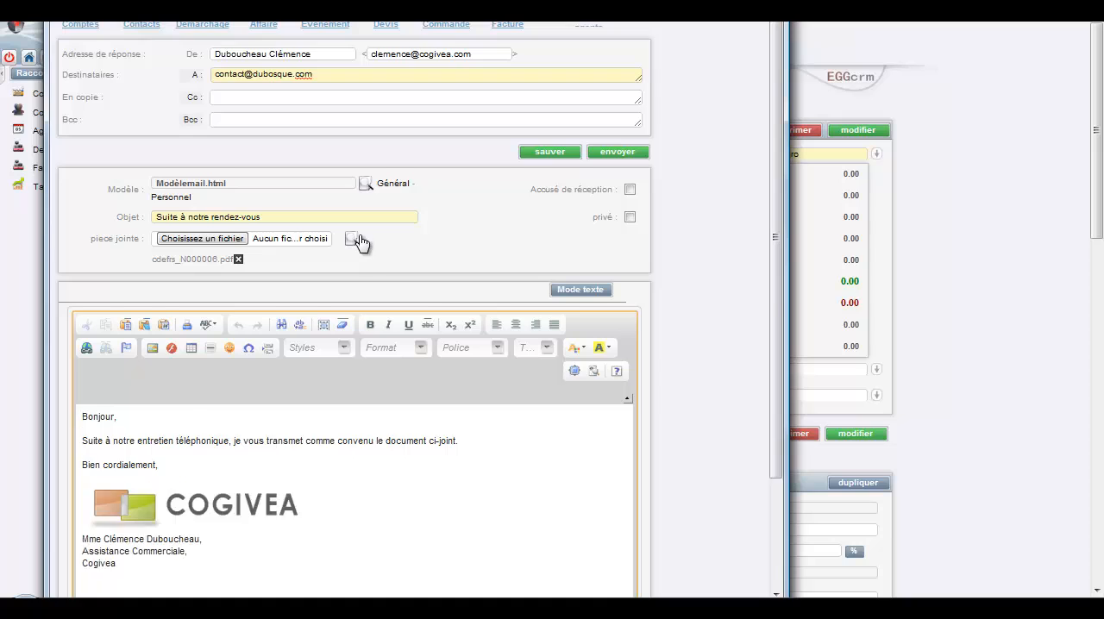
Step: Check the message and its attached order PDF, send the e-mail to the supplier, and return to the order
{"action": "scroll", "coordinate": [357, 241], "scroll_direction": "down", "scroll_amount": 1}
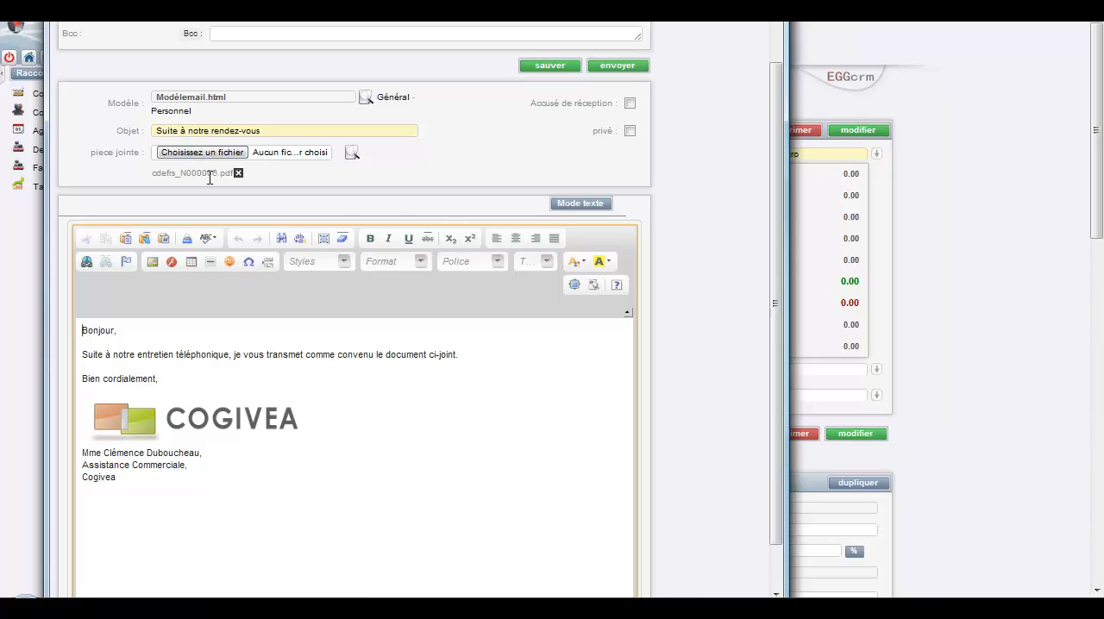
{"action": "scroll", "coordinate": [419, 199], "scroll_direction": "up", "scroll_amount": 1}
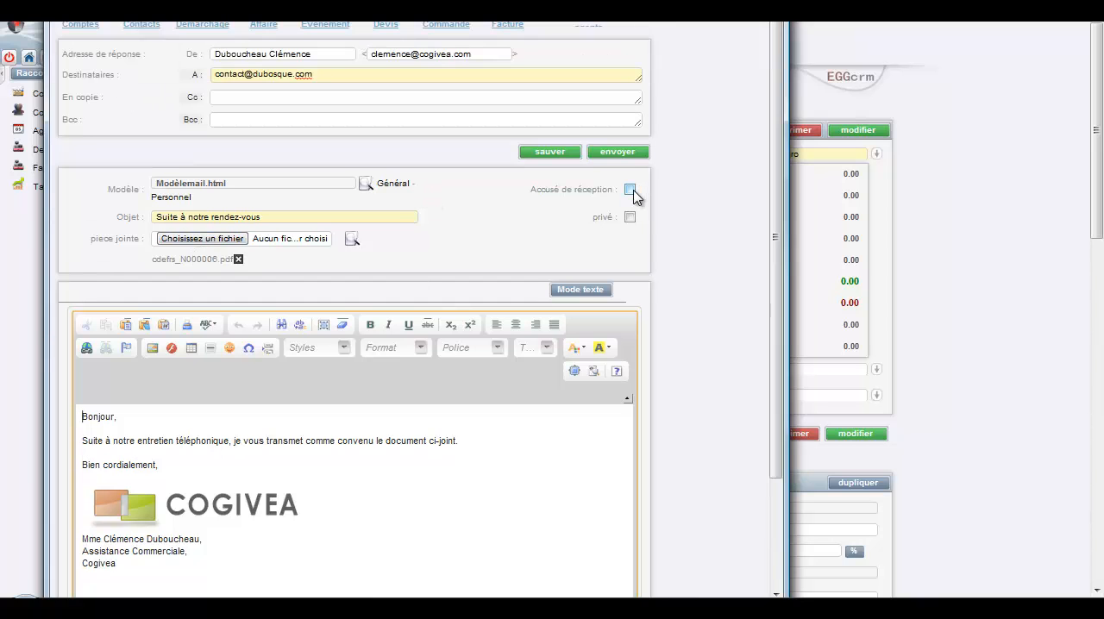
{"action": "left_click", "coordinate": [616, 154]}
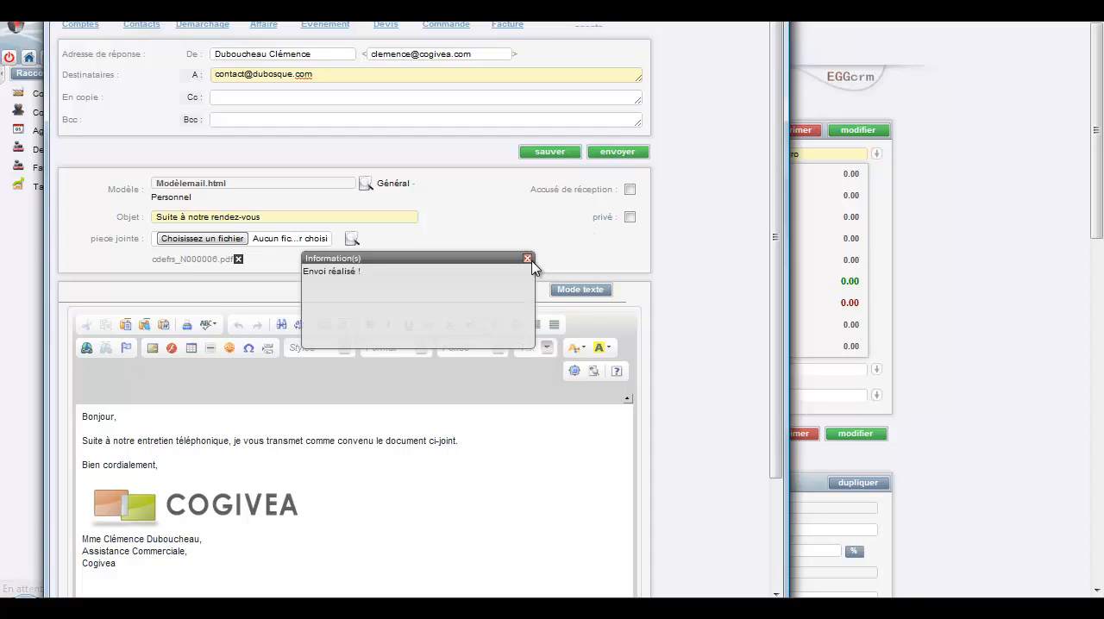
{"action": "left_click", "coordinate": [530, 261]}
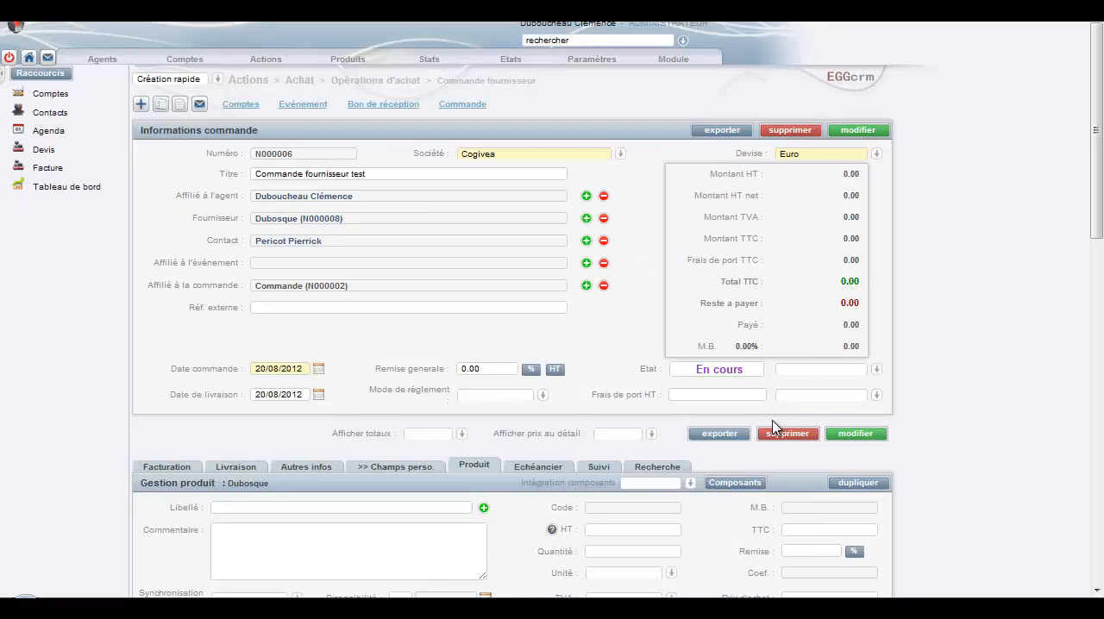
Step: Export the supplier order as a PDF, look through the document and close it
{"action": "left_click", "coordinate": [726, 435]}
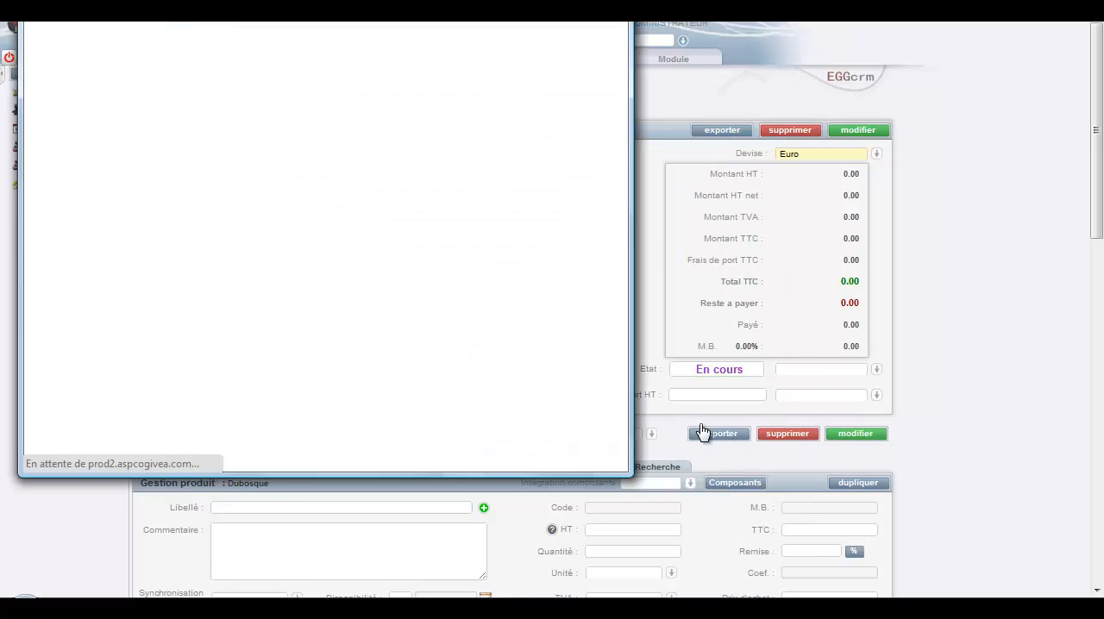
{"action": "scroll", "coordinate": [321, 233], "scroll_direction": "down", "scroll_amount": 2}
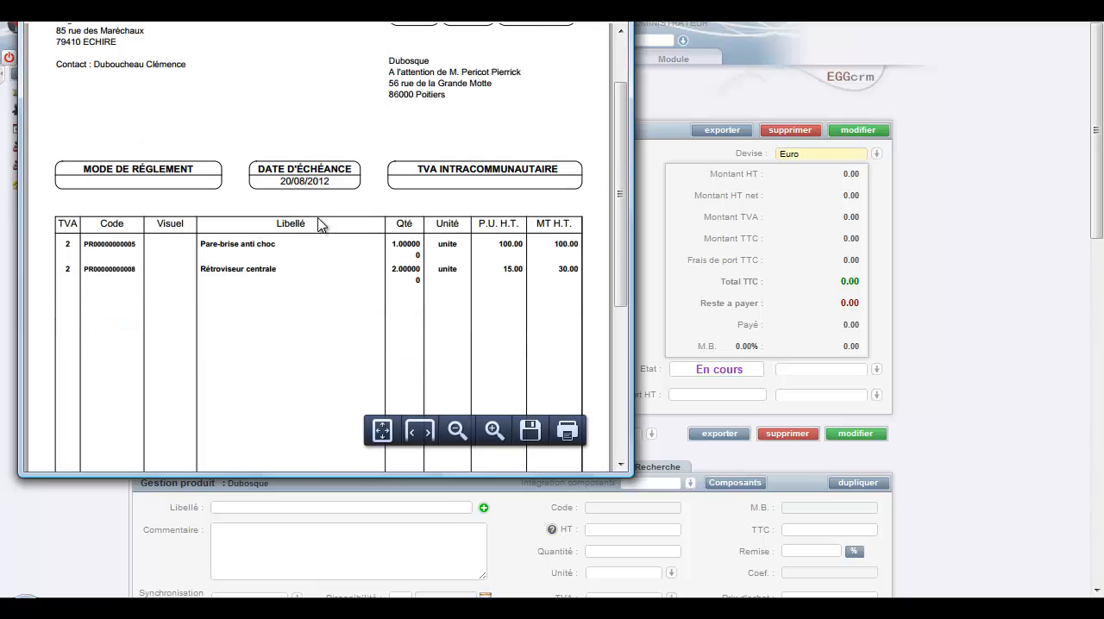
{"action": "scroll", "coordinate": [321, 229], "scroll_direction": "down", "scroll_amount": 6}
{"action": "scroll", "coordinate": [328, 240], "scroll_direction": "up", "scroll_amount": 7}
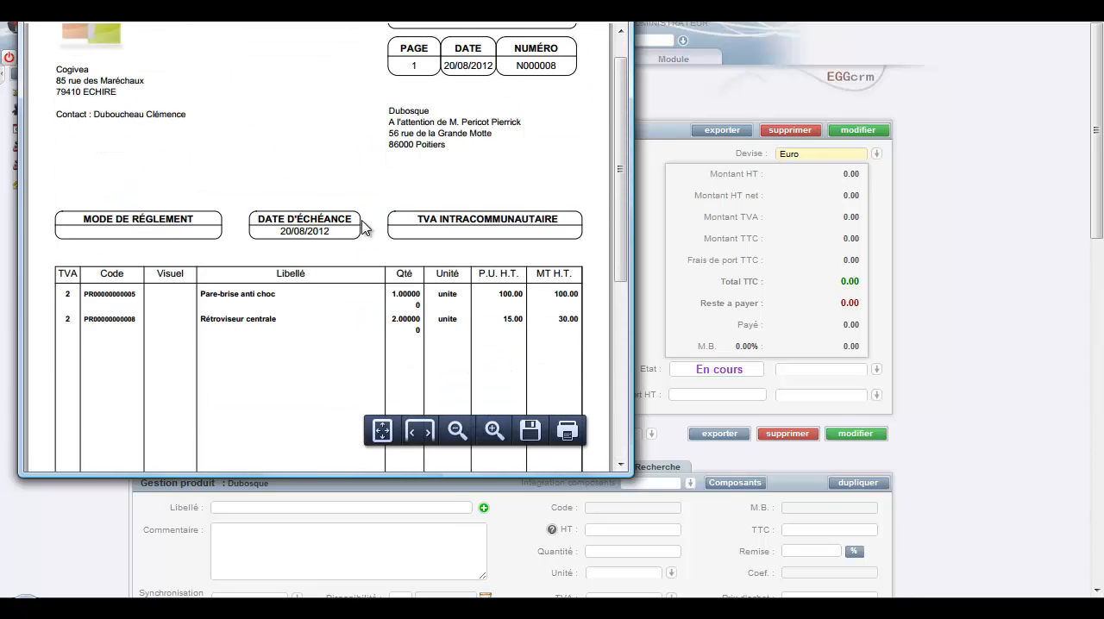
{"action": "left_click", "coordinate": [614, 12]}
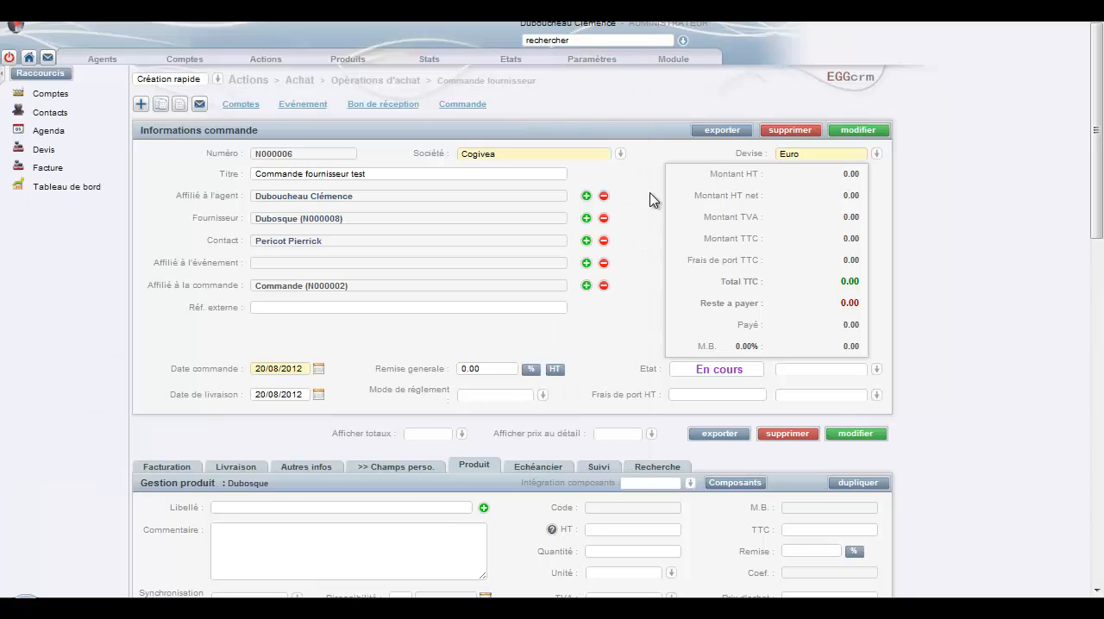
Step: Review the planned and completed follow-up actions recorded for the supplier order
{"action": "left_click_drag", "start_coordinate": [1102, 197], "coordinate": [1103, 223]}
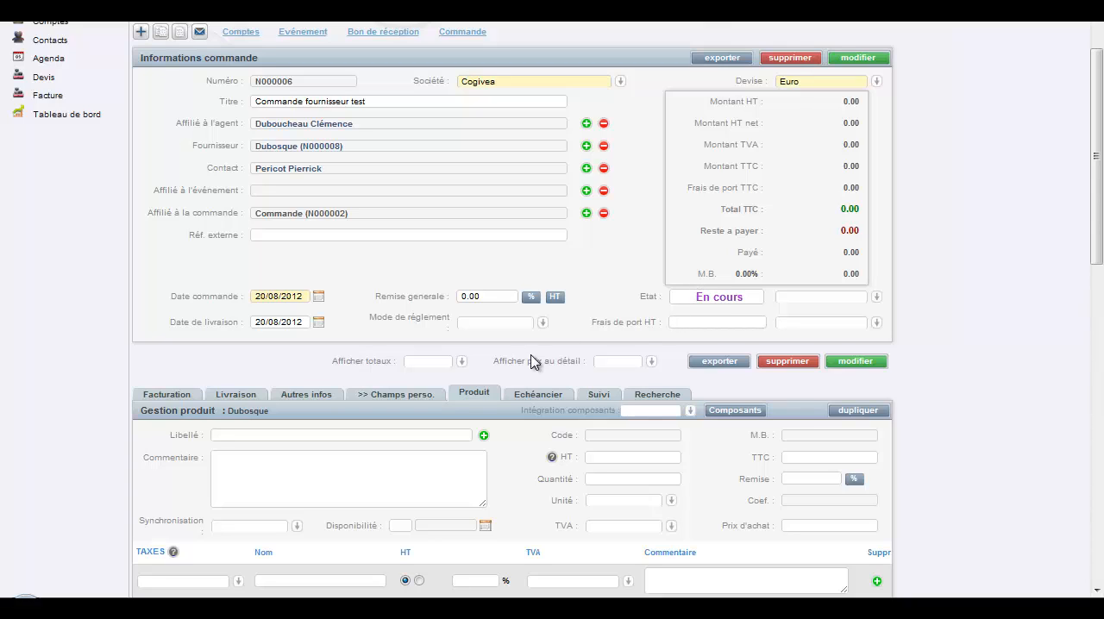
{"action": "left_click", "coordinate": [603, 396]}
{"action": "scroll", "coordinate": [530, 253], "scroll_direction": "down", "scroll_amount": 3}
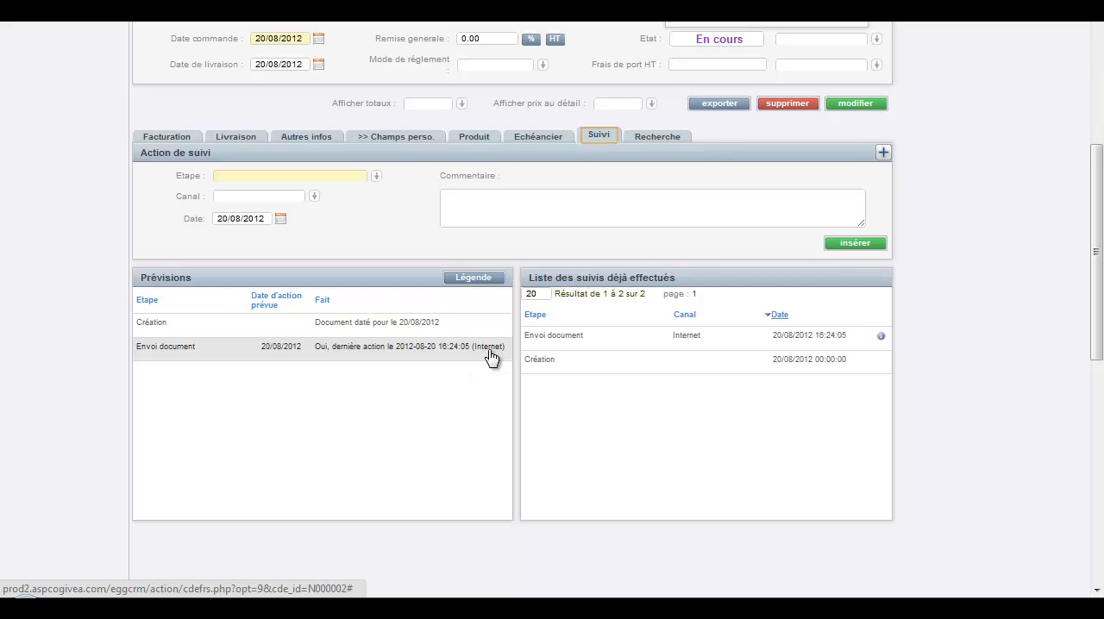
{"action": "scroll", "coordinate": [497, 365], "scroll_direction": "up", "scroll_amount": 1}
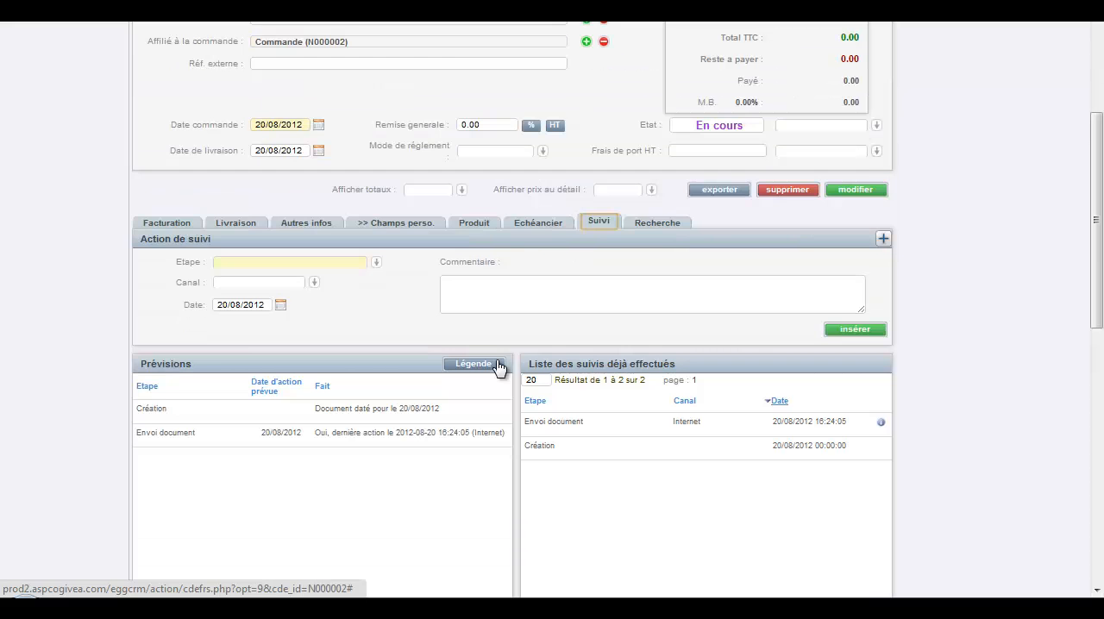
{"action": "scroll", "coordinate": [497, 364], "scroll_direction": "up", "scroll_amount": 1}
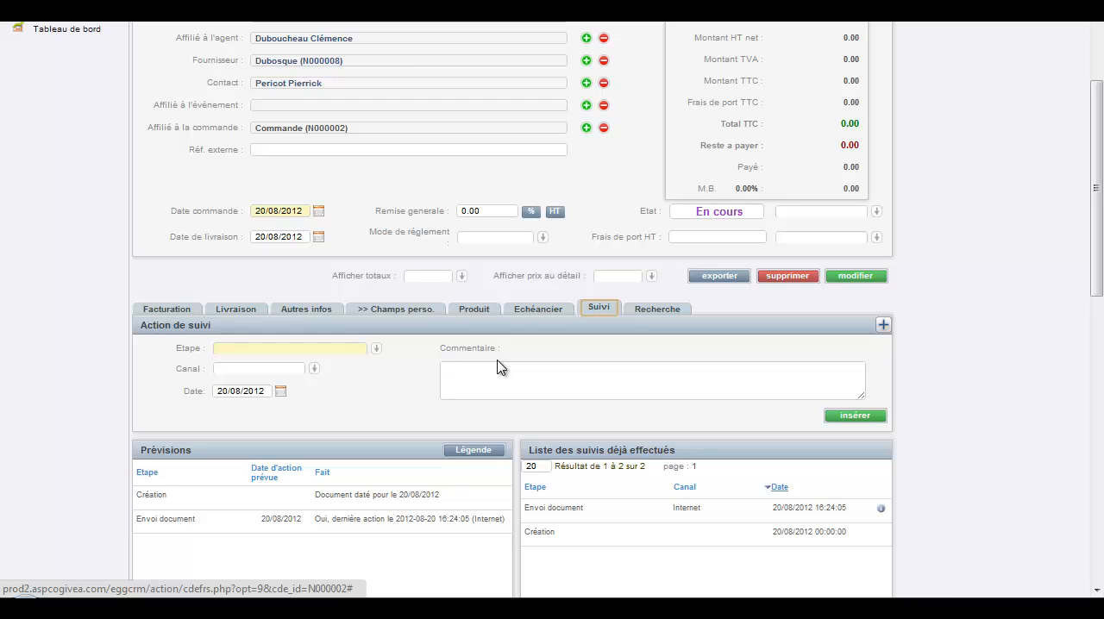
{"action": "scroll", "coordinate": [493, 320], "scroll_direction": "up", "scroll_amount": 2}
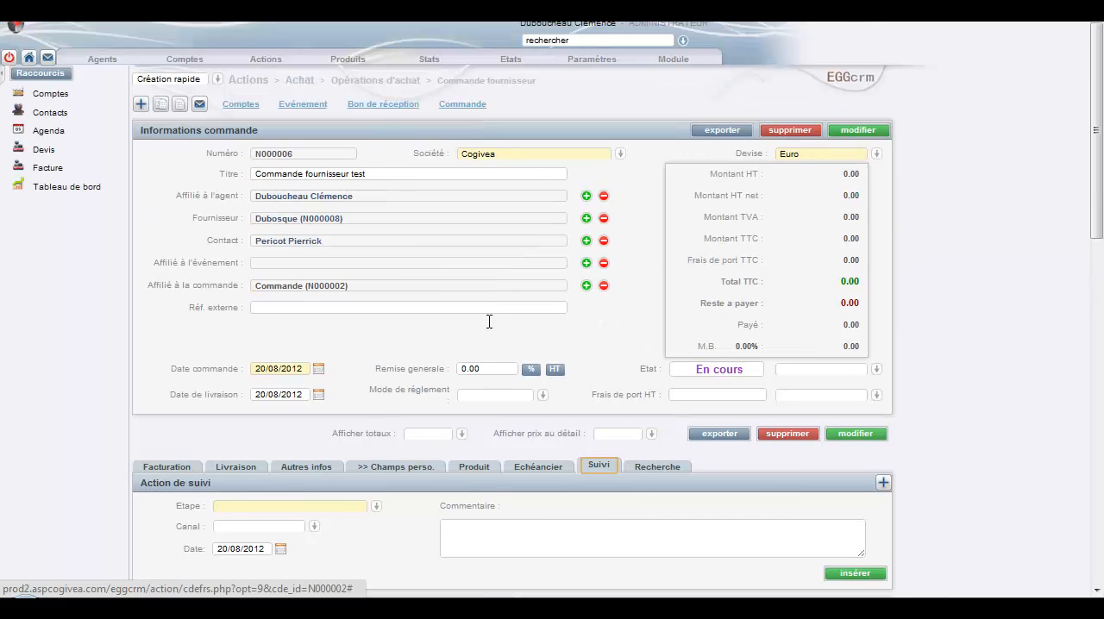
Step: Create a goods receipt from the supplier order, title it "BR test" and insert it
{"action": "left_click", "coordinate": [372, 106]}
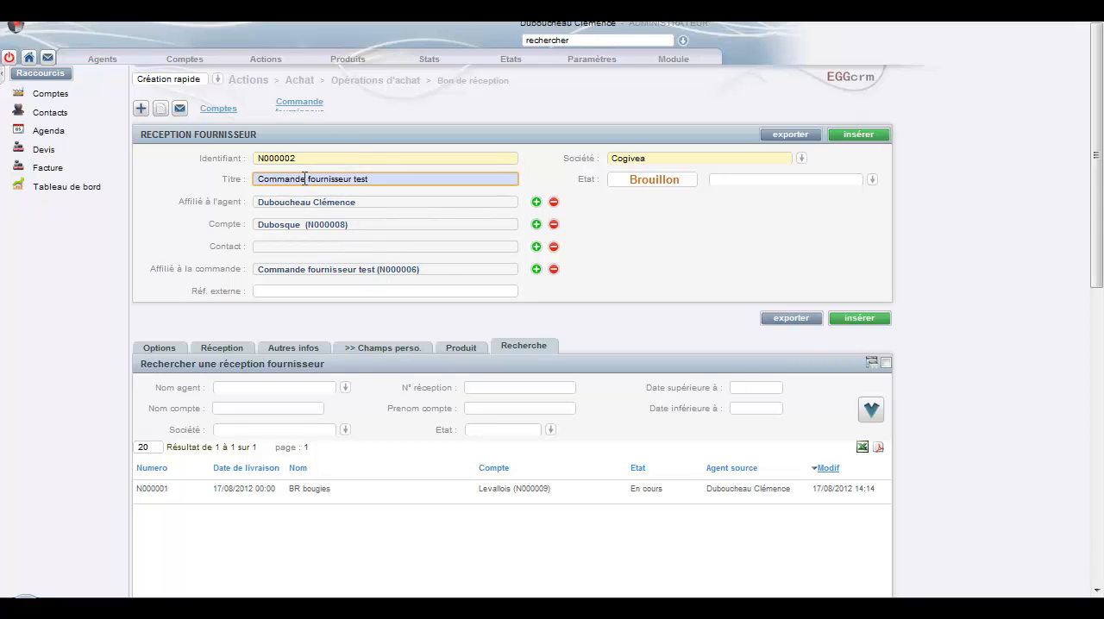
{"action": "left_click_drag", "start_coordinate": [306, 179], "coordinate": [231, 177]}
{"action": "type", "text": "BR"}
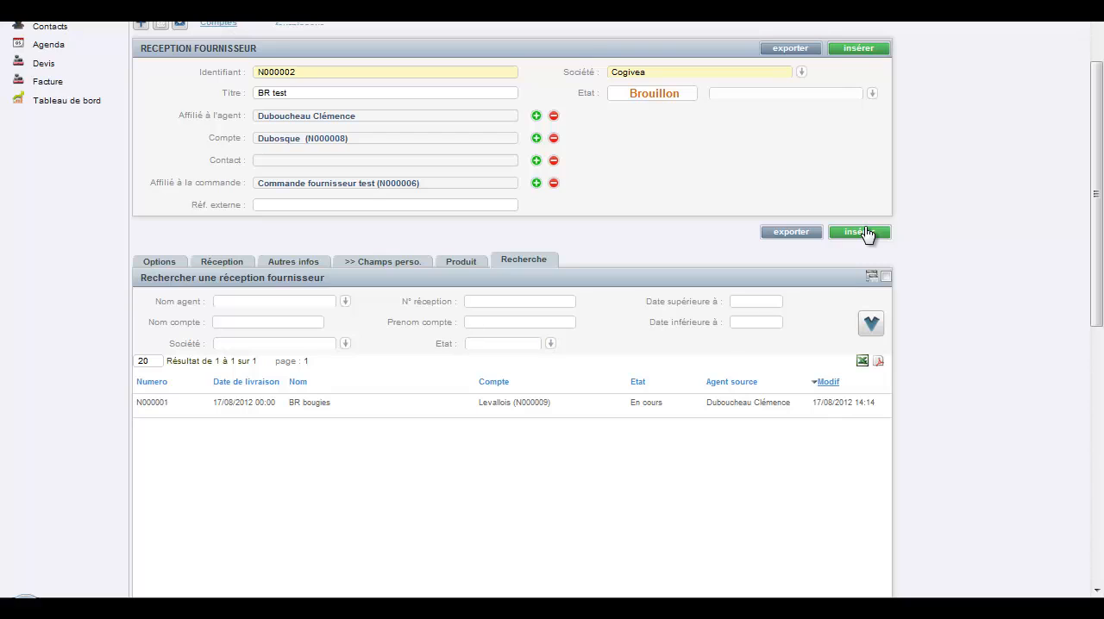
{"action": "left_click", "coordinate": [859, 232]}
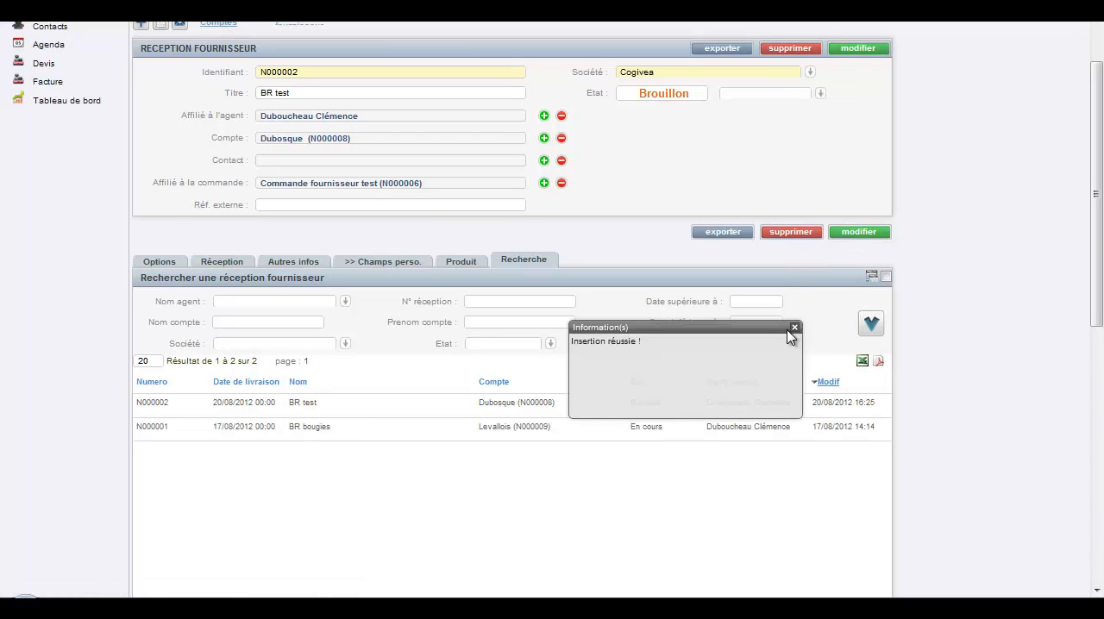
{"action": "left_click", "coordinate": [795, 325]}
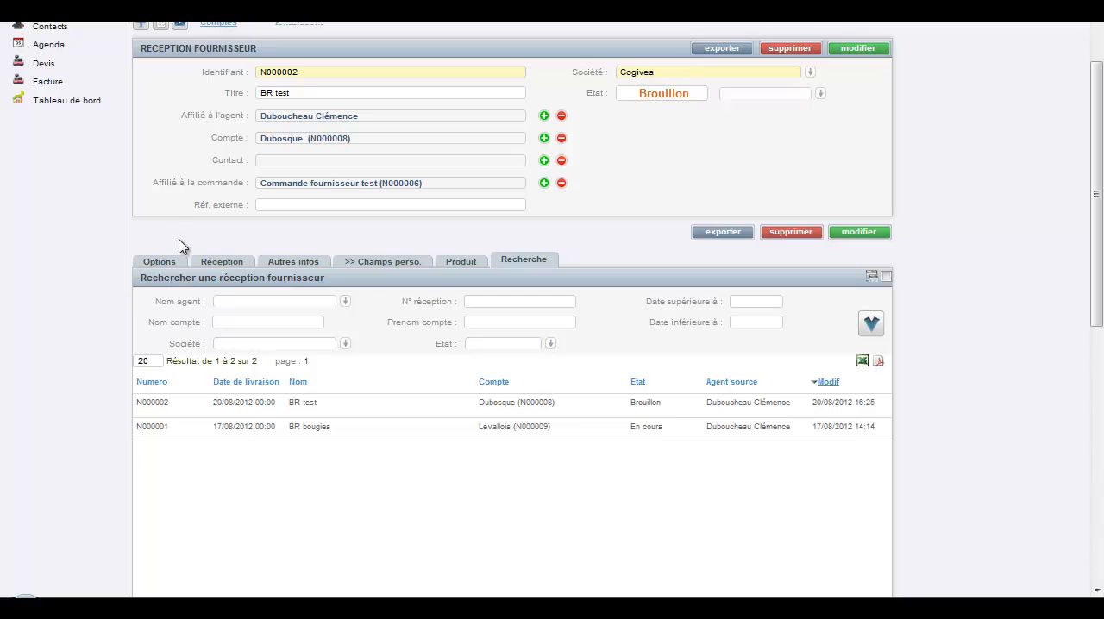
Step: Filter the accounts by type Autre and assign Transport Malvaux as the receipt's carrier in its options
{"action": "left_click", "coordinate": [176, 262]}
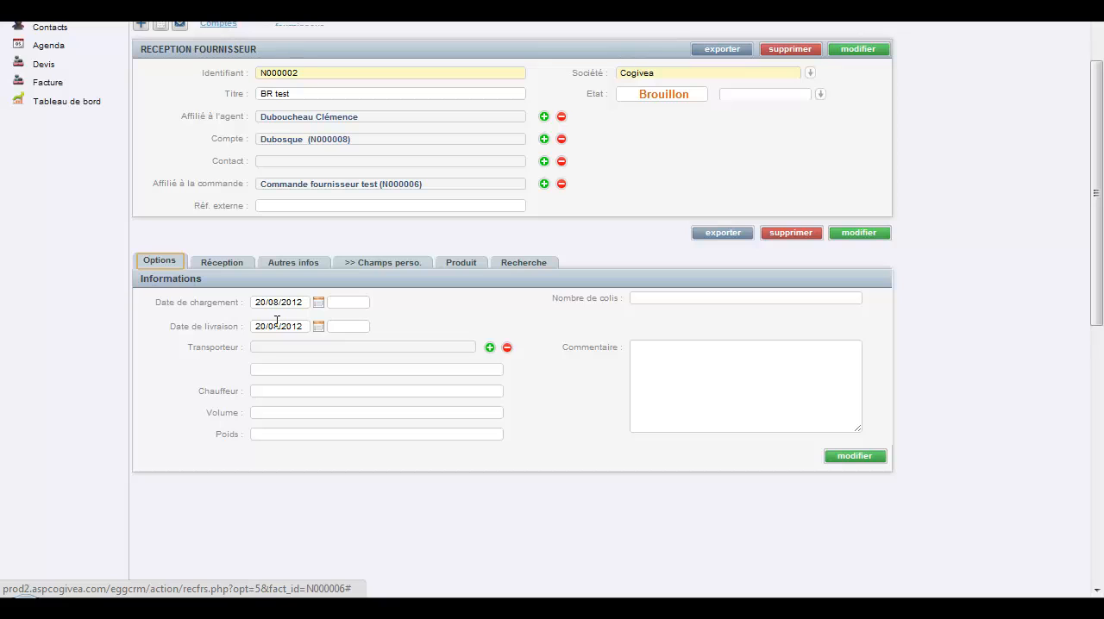
{"action": "left_click", "coordinate": [489, 348]}
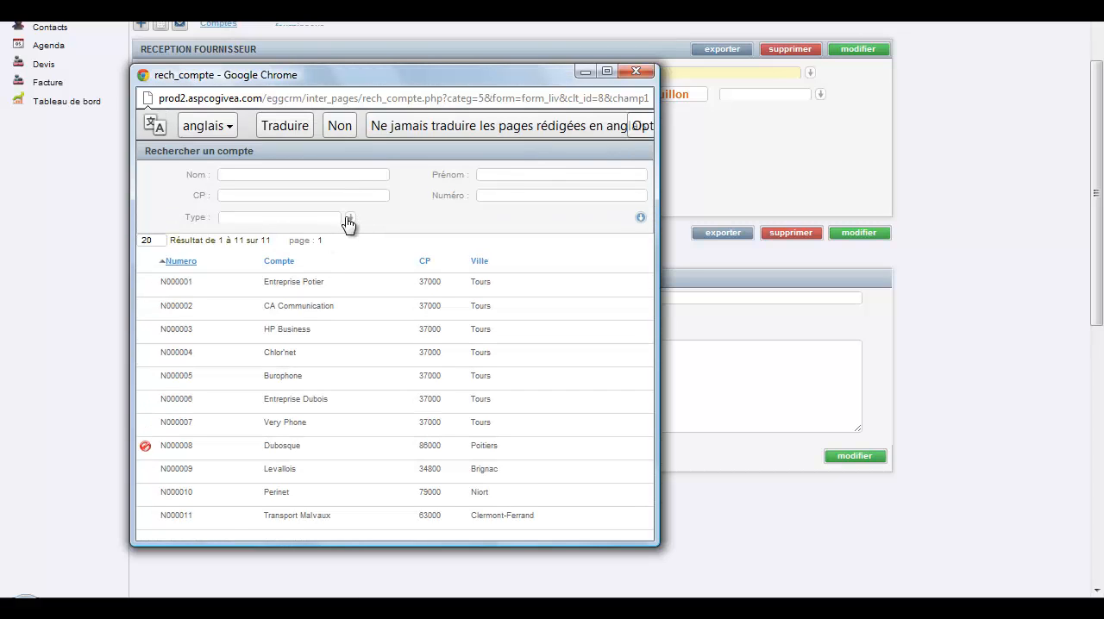
{"action": "left_click", "coordinate": [351, 220]}
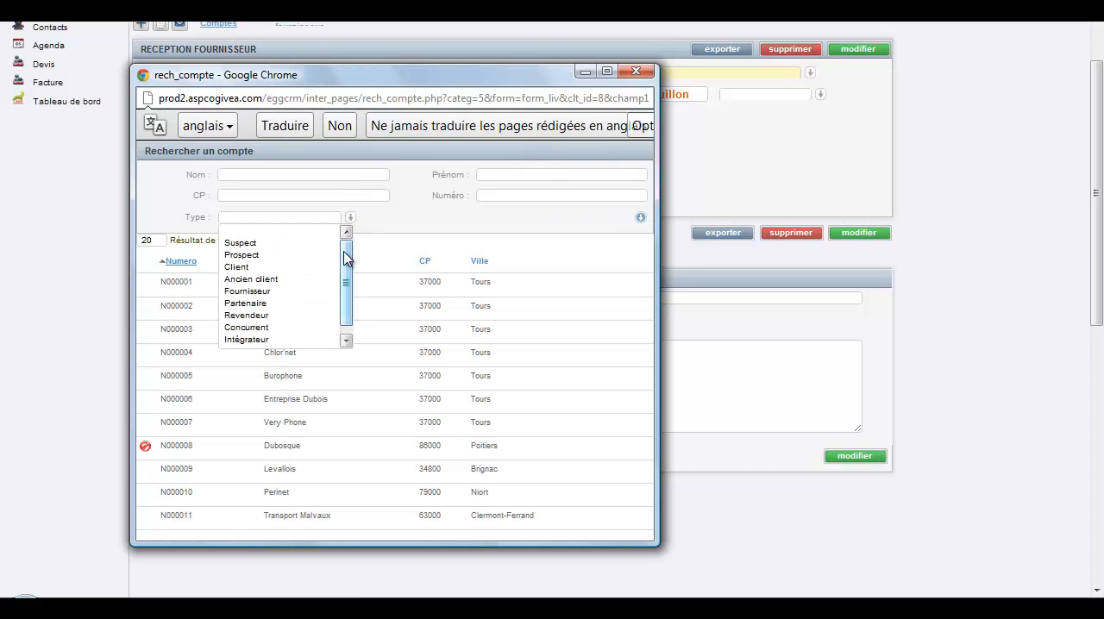
{"action": "left_click_drag", "start_coordinate": [345, 256], "coordinate": [346, 287]}
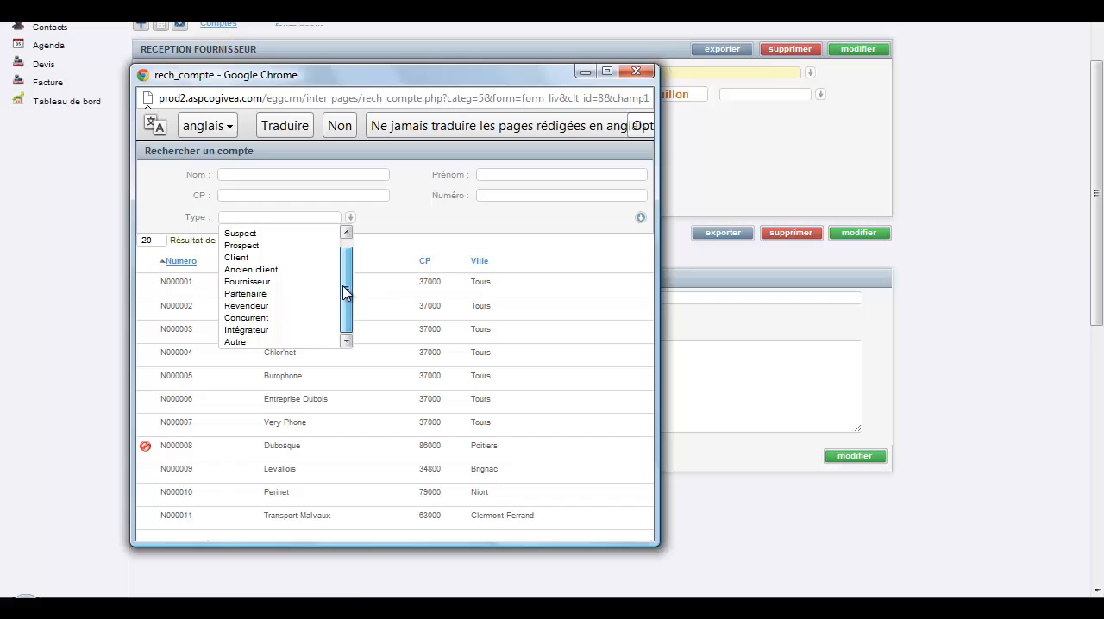
{"action": "left_click", "coordinate": [272, 344]}
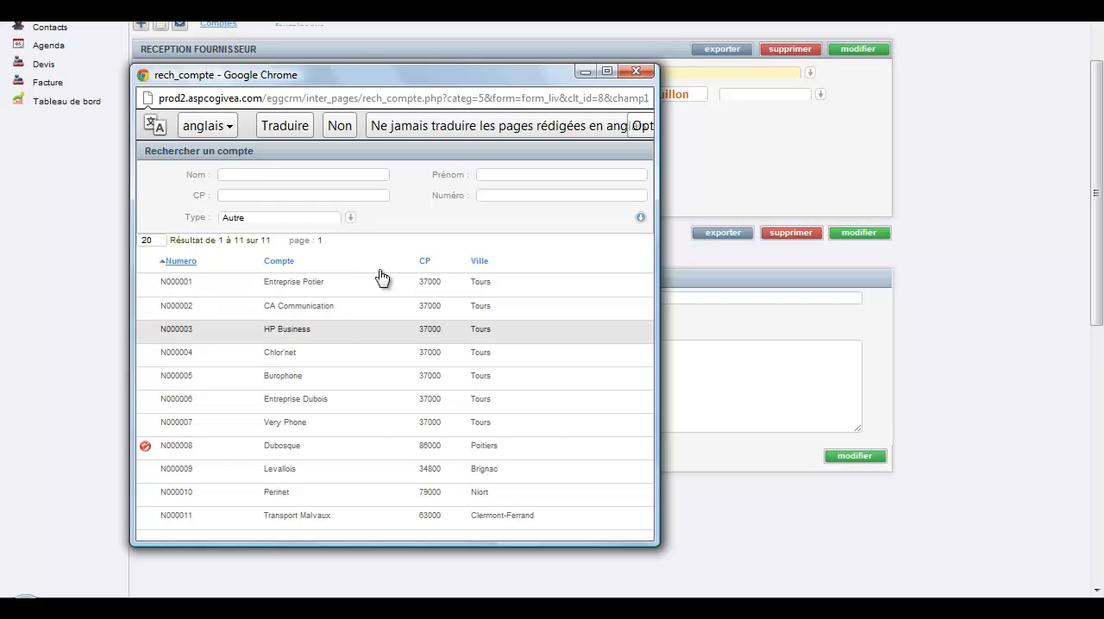
{"action": "left_click", "coordinate": [640, 218]}
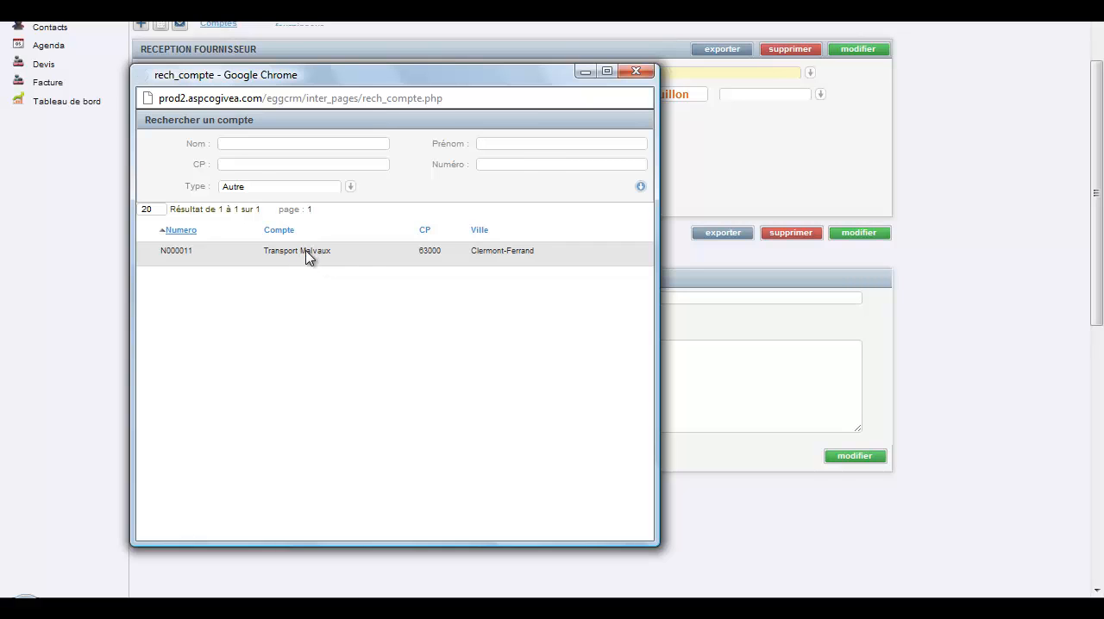
{"action": "left_click", "coordinate": [306, 253]}
{"action": "scroll", "coordinate": [498, 402], "scroll_direction": "down", "scroll_amount": 1}
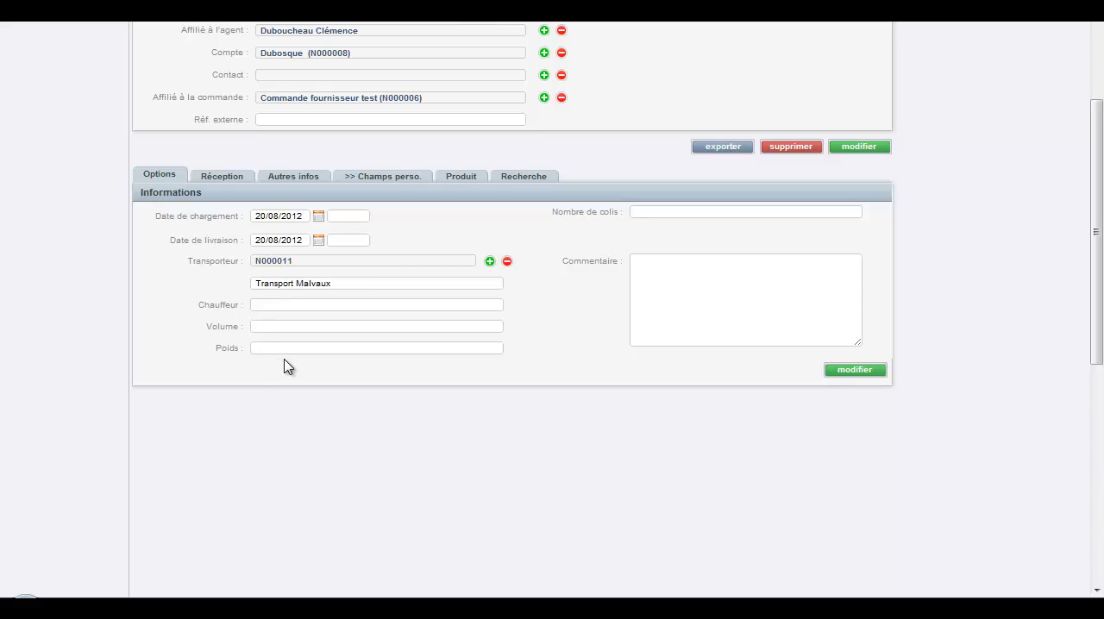
{"action": "mouse_move", "coordinate": [858, 345]}
{"action": "left_mouse_down"}
{"action": "mouse_move", "coordinate": [875, 372]}
{"action": "mouse_move", "coordinate": [865, 362]}
{"action": "mouse_move", "coordinate": [880, 353]}
{"action": "mouse_move", "coordinate": [867, 344]}
{"action": "left_mouse_up"}
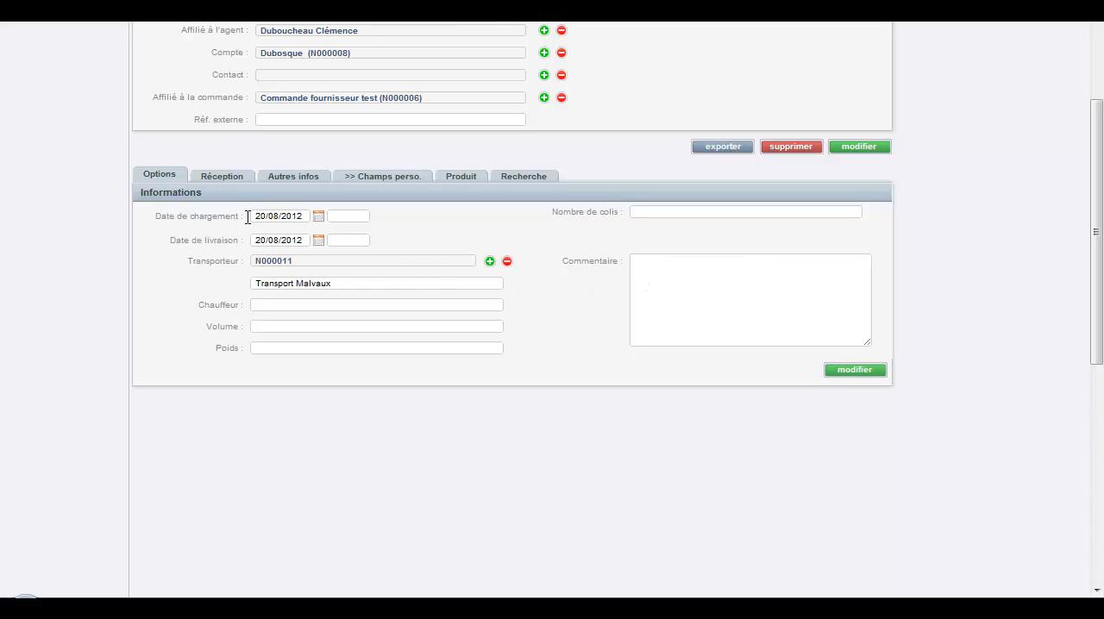
Step: Check the receipt's delivery address and its general conditions information
{"action": "left_click", "coordinate": [239, 179]}
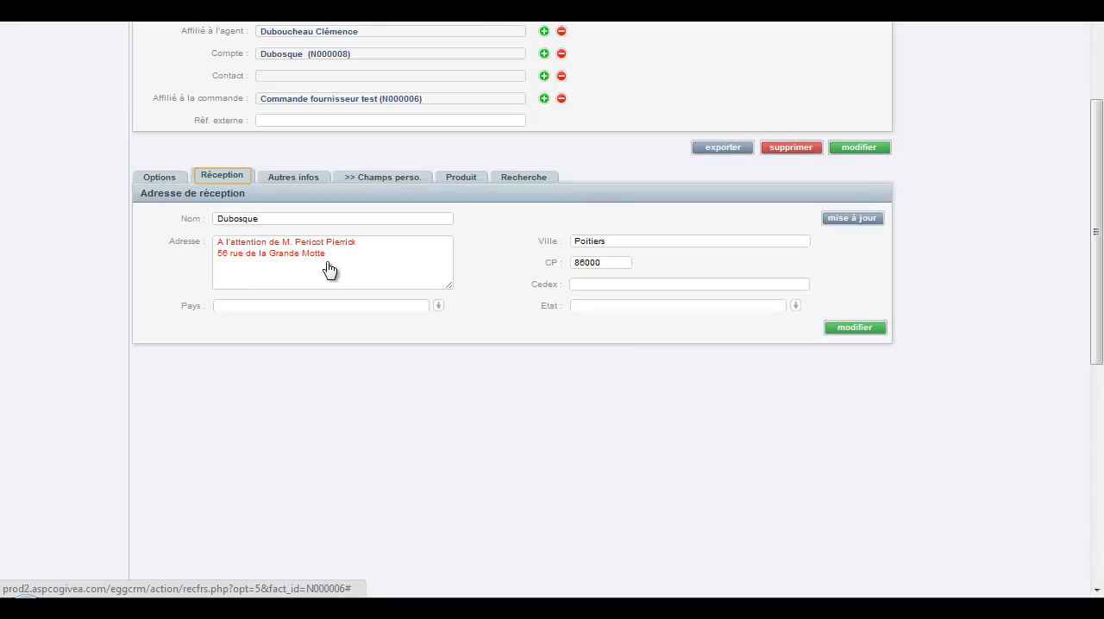
{"action": "left_click", "coordinate": [218, 221]}
{"action": "left_click", "coordinate": [293, 181]}
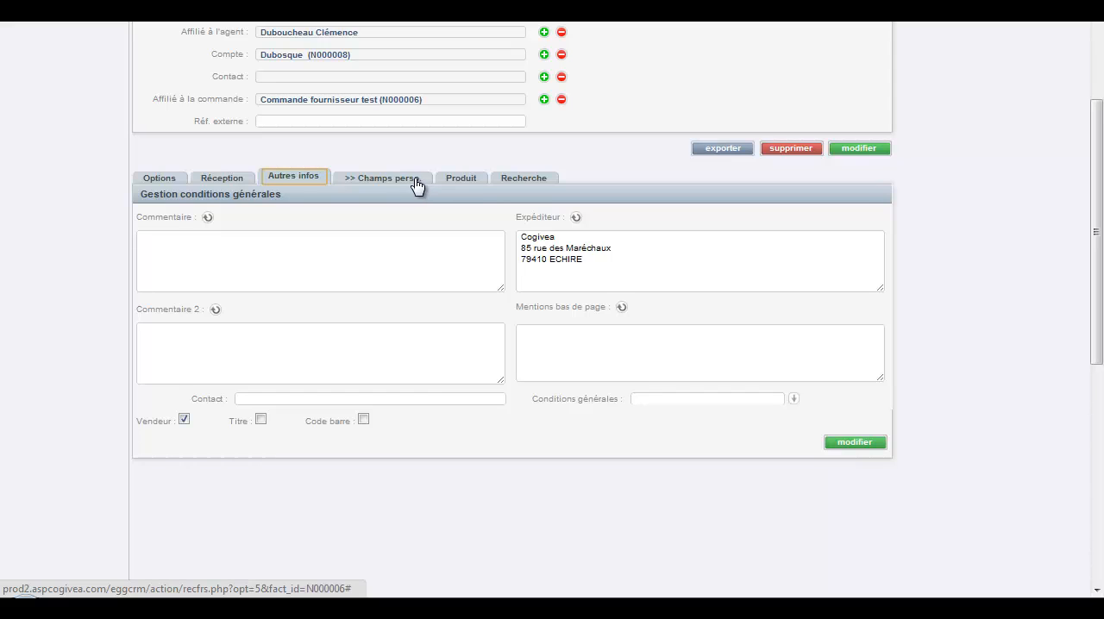
{"action": "scroll", "coordinate": [405, 199], "scroll_direction": "up", "scroll_amount": 2}
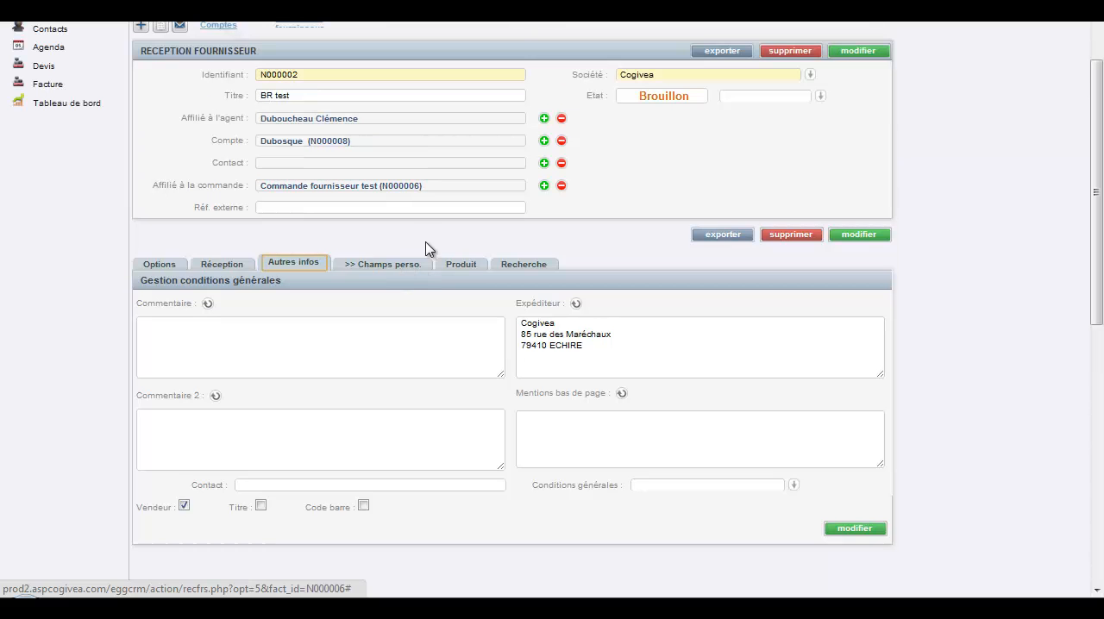
Step: Open the Pare-brise anti choc line in the receipt's product list and save it
{"action": "left_click", "coordinate": [466, 267]}
{"action": "scroll", "coordinate": [310, 309], "scroll_direction": "down", "scroll_amount": 2}
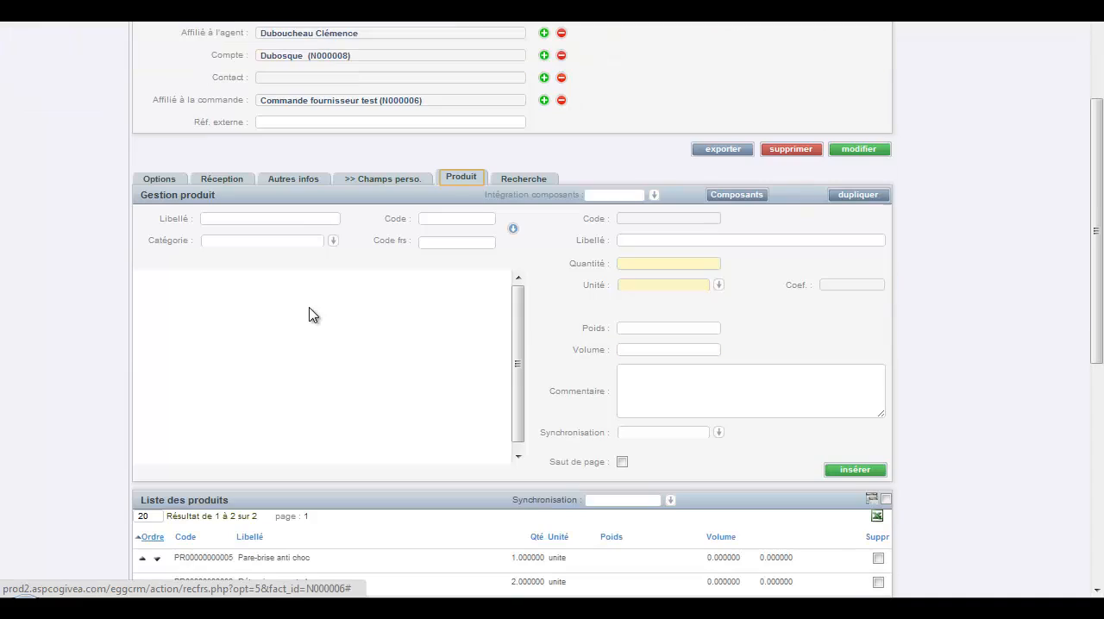
{"action": "scroll", "coordinate": [565, 242], "scroll_direction": "down", "scroll_amount": 2}
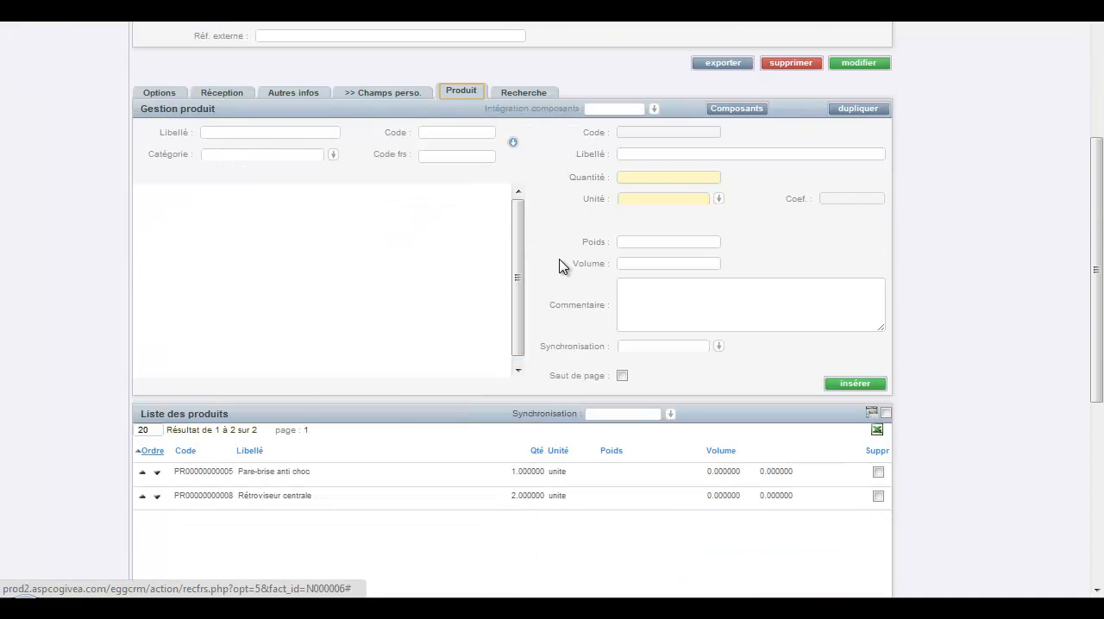
{"action": "left_click", "coordinate": [324, 480]}
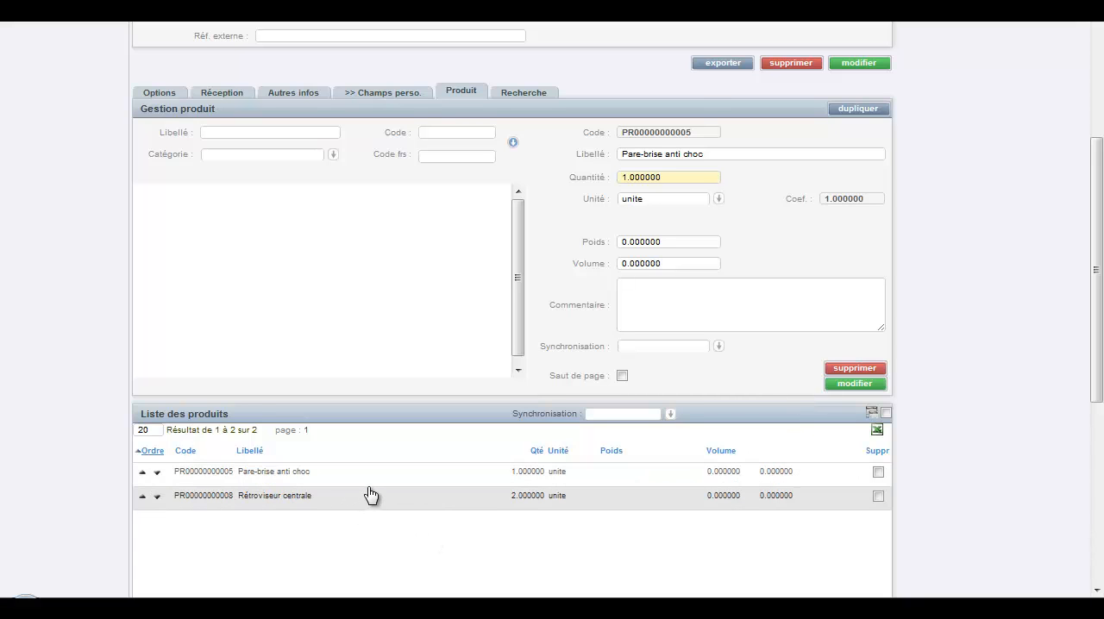
{"action": "key", "text": "Return"}
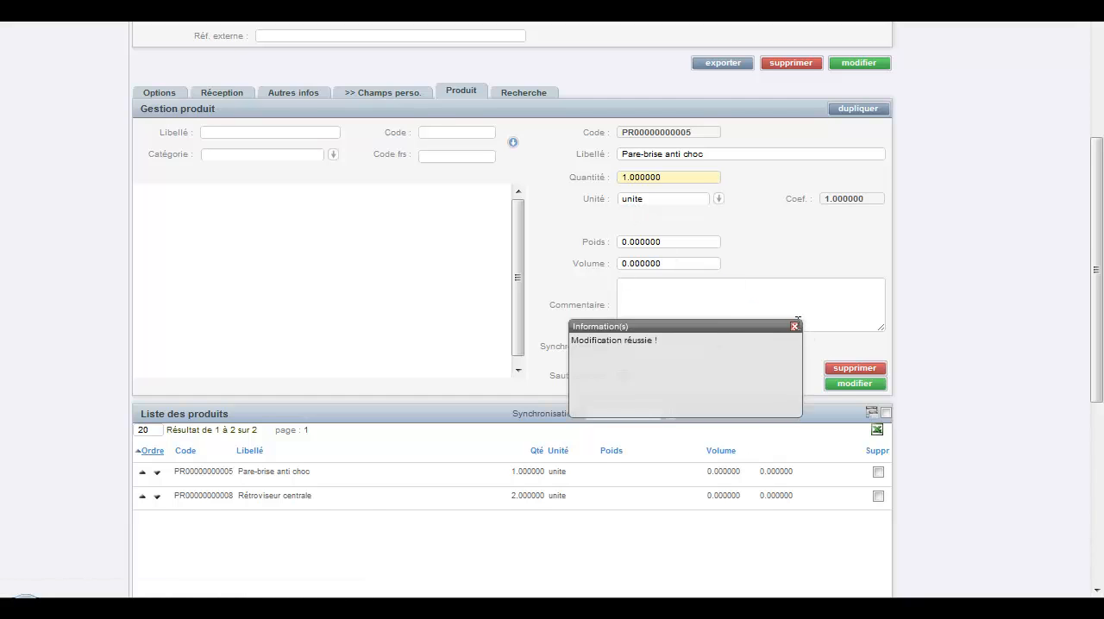
{"action": "left_click", "coordinate": [795, 326]}
Step: Display the list of supplier receipts, then export the BR test receipt as a PDF, look it over and close it
{"action": "left_click", "coordinate": [535, 97]}
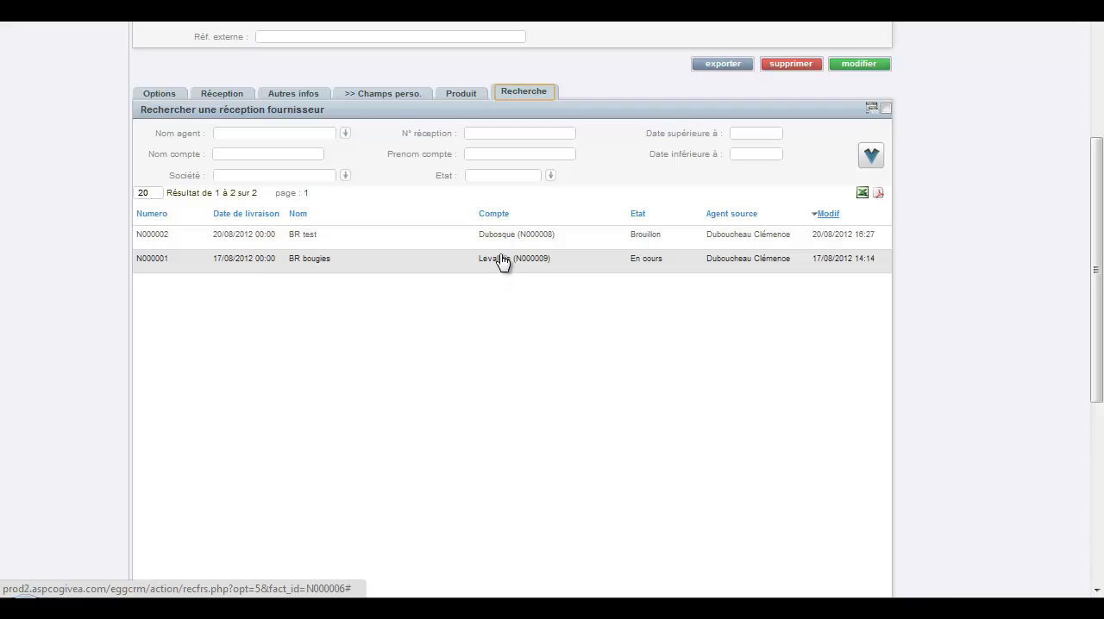
{"action": "left_click", "coordinate": [451, 247]}
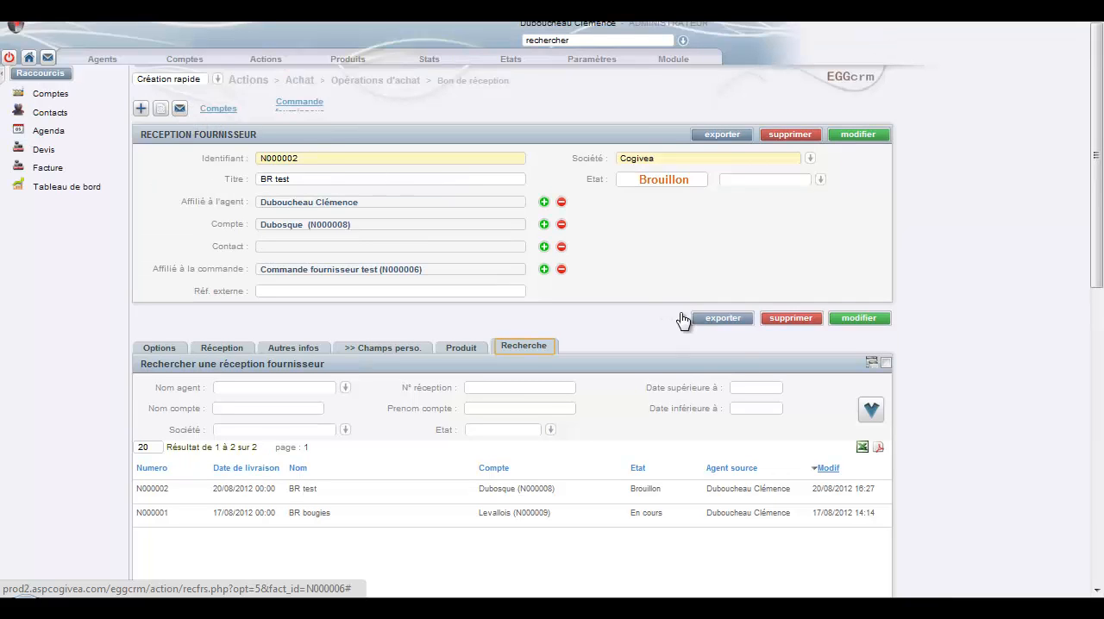
{"action": "left_click", "coordinate": [707, 321]}
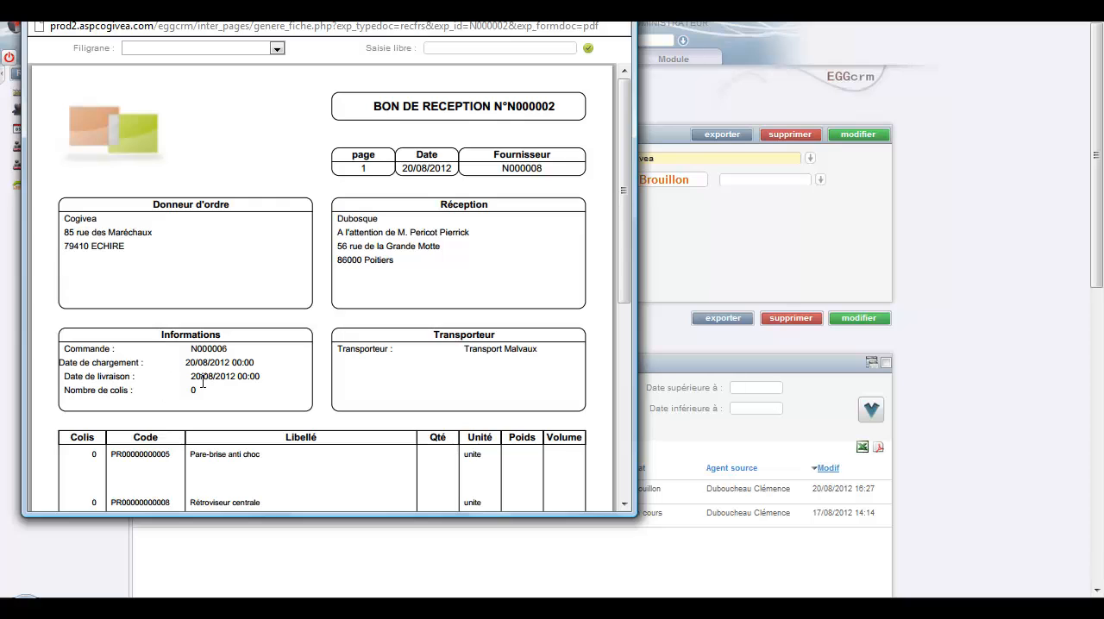
{"action": "left_click", "coordinate": [619, 8]}
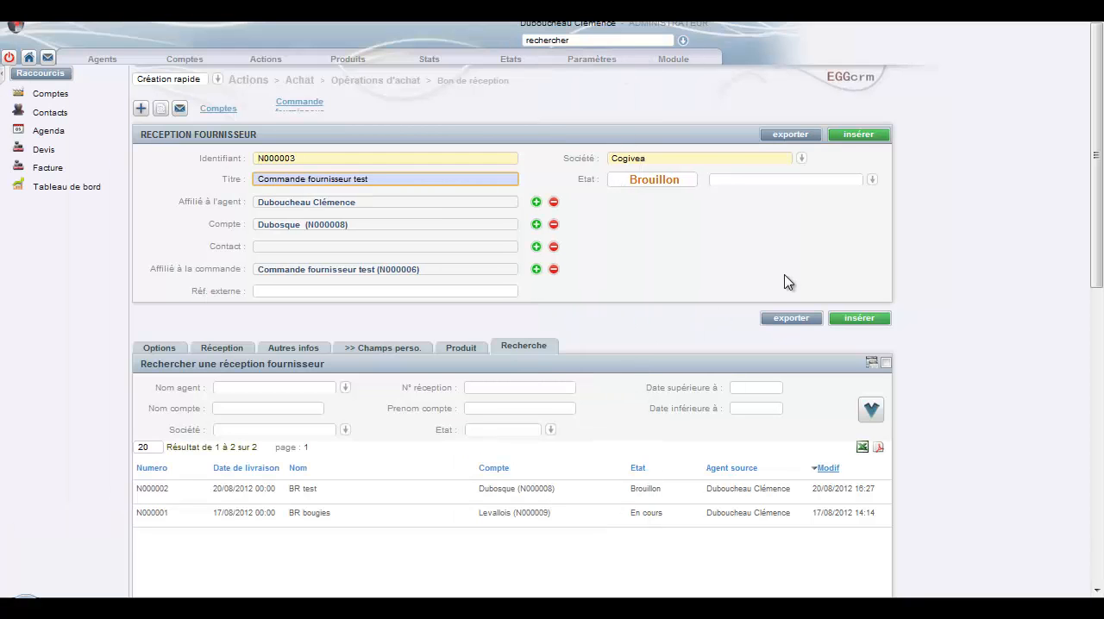
Step: Set the BR test receipt's state to En cours and confirm the validation of the document
{"action": "left_click", "coordinate": [871, 179]}
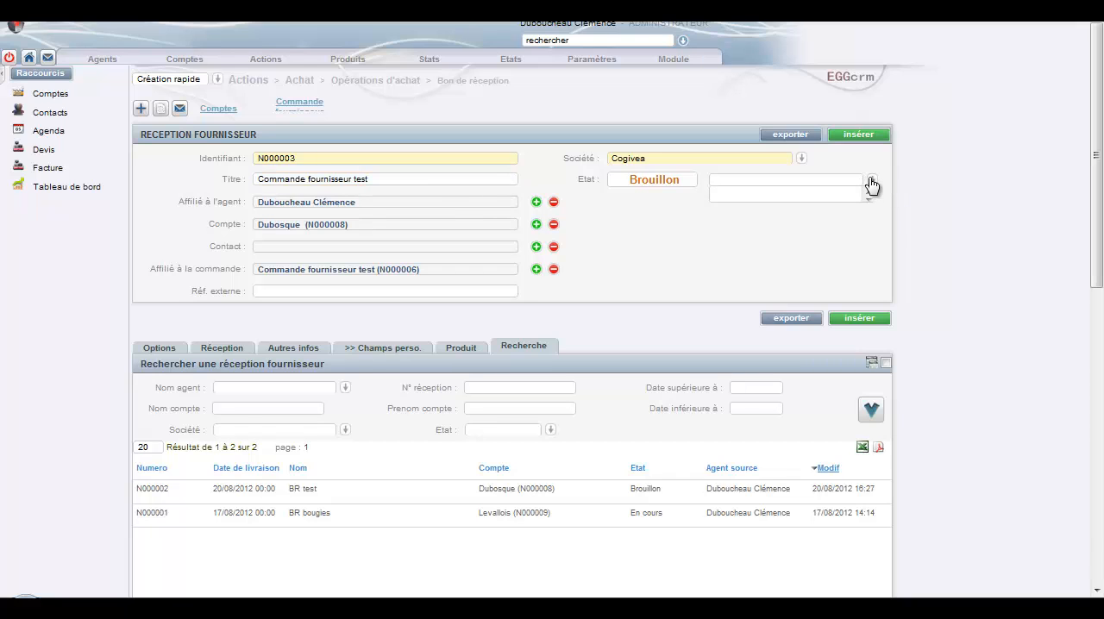
{"action": "left_click", "coordinate": [730, 214]}
{"action": "left_click", "coordinate": [874, 182]}
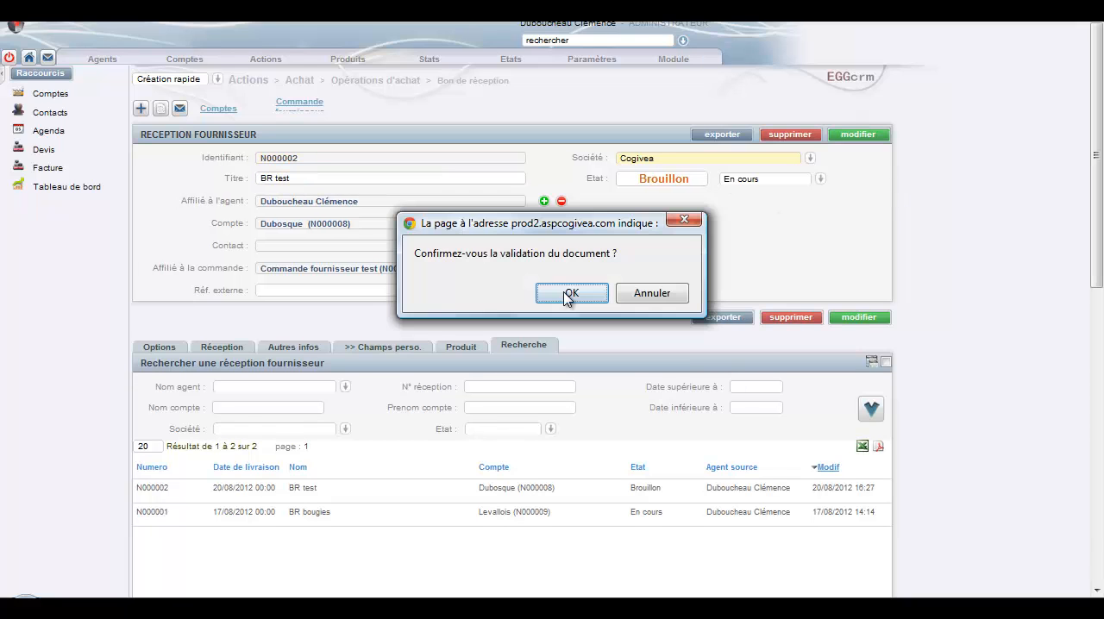
{"action": "left_click", "coordinate": [572, 295]}
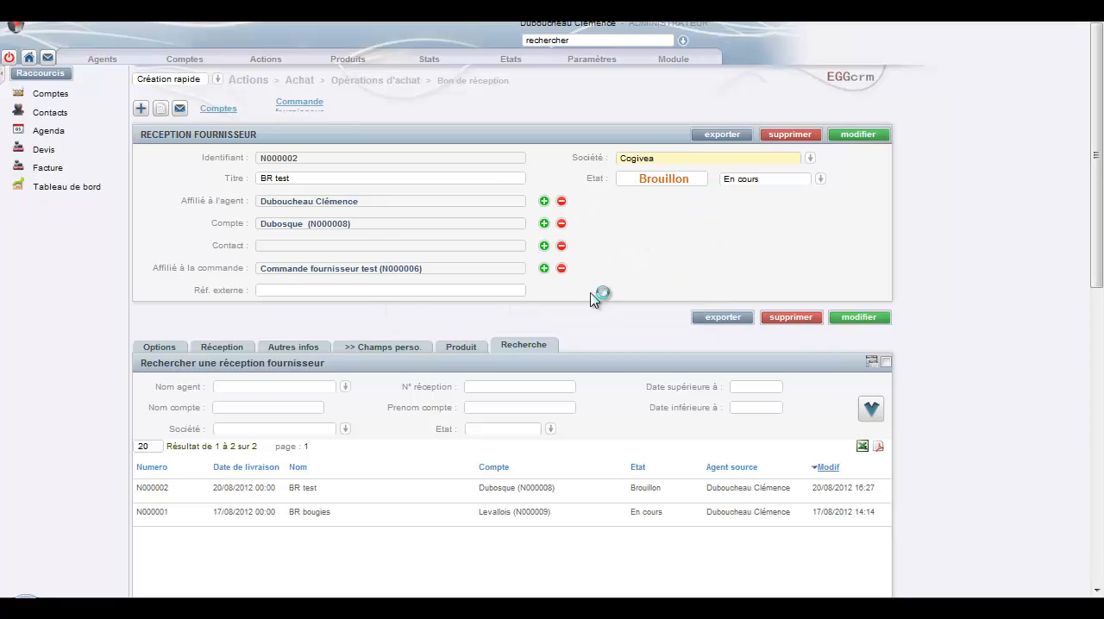
{"action": "left_click", "coordinate": [795, 329]}
Step: Return to the linked supplier order and check its state and totals
{"action": "left_click", "coordinate": [296, 105]}
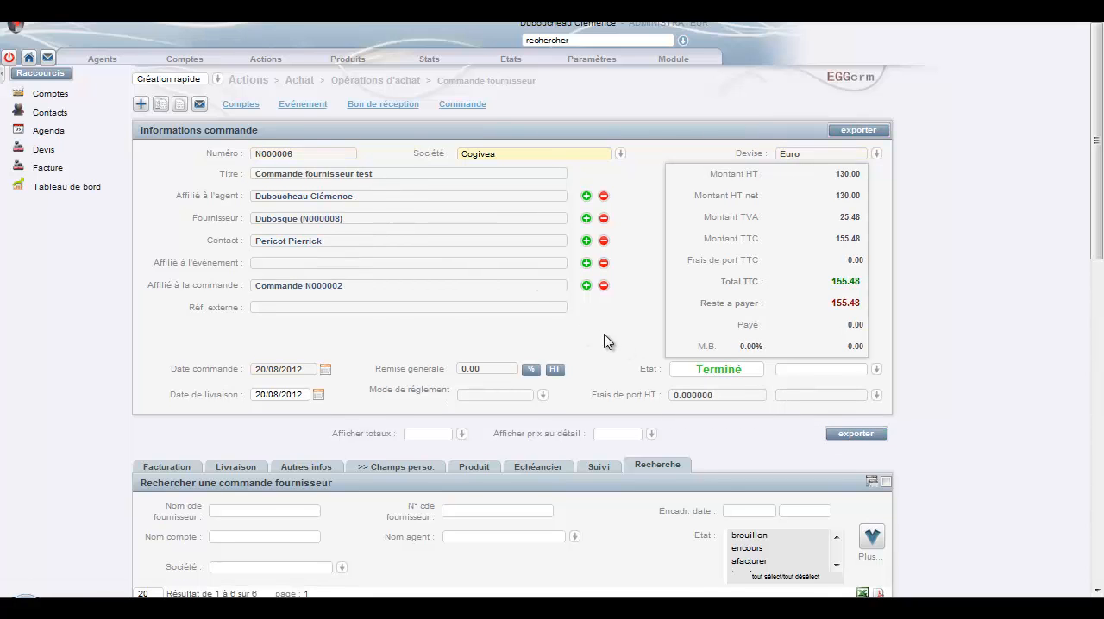
{"action": "scroll", "coordinate": [604, 337], "scroll_direction": "down", "scroll_amount": 1}
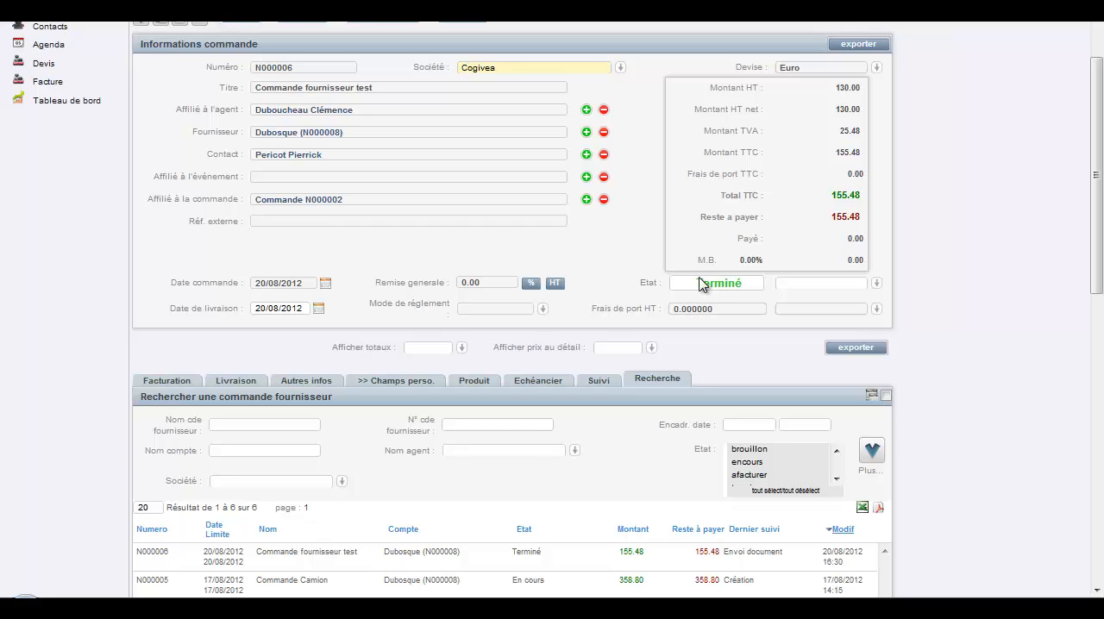
{"action": "scroll", "coordinate": [397, 121], "scroll_direction": "up", "scroll_amount": 2}
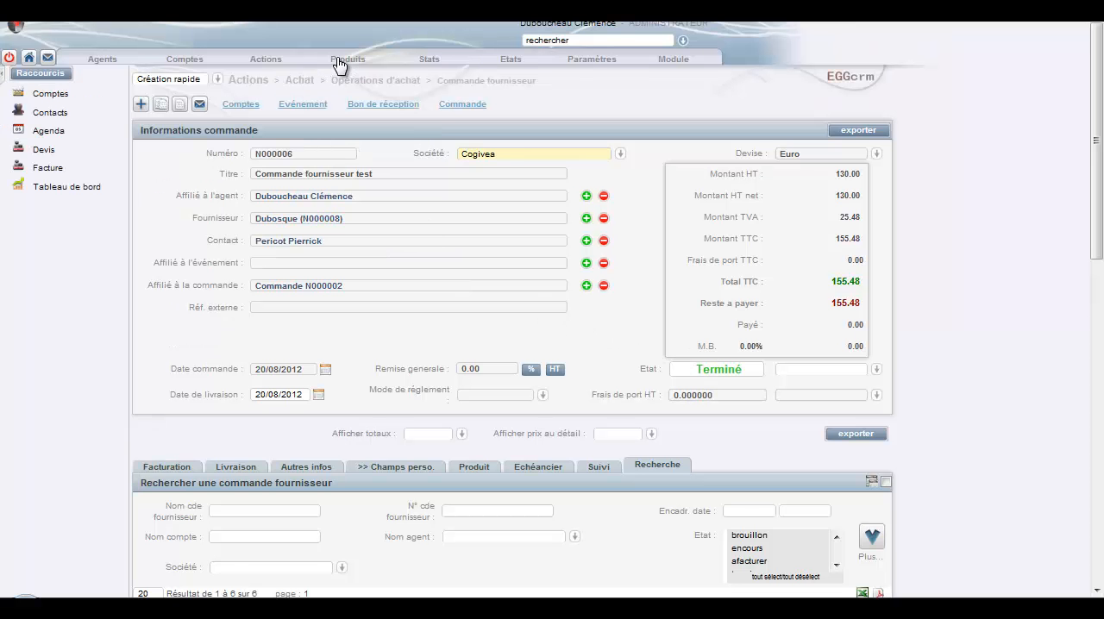
Step: Open the stock management page for the products
{"action": "left_click", "coordinate": [339, 66]}
{"action": "left_click", "coordinate": [367, 138]}
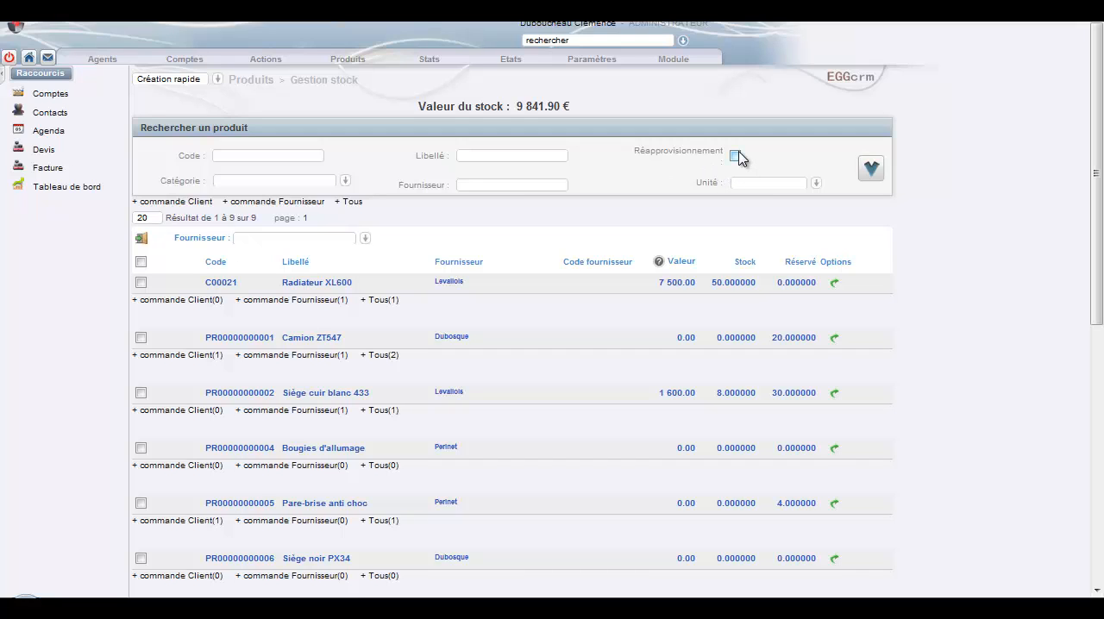
Step: Filter the stock list to products needing replenishment and inspect the stock and reserved quantities of Siège cuir blanc 433 and Pare-brise anti choc
{"action": "left_click", "coordinate": [872, 173]}
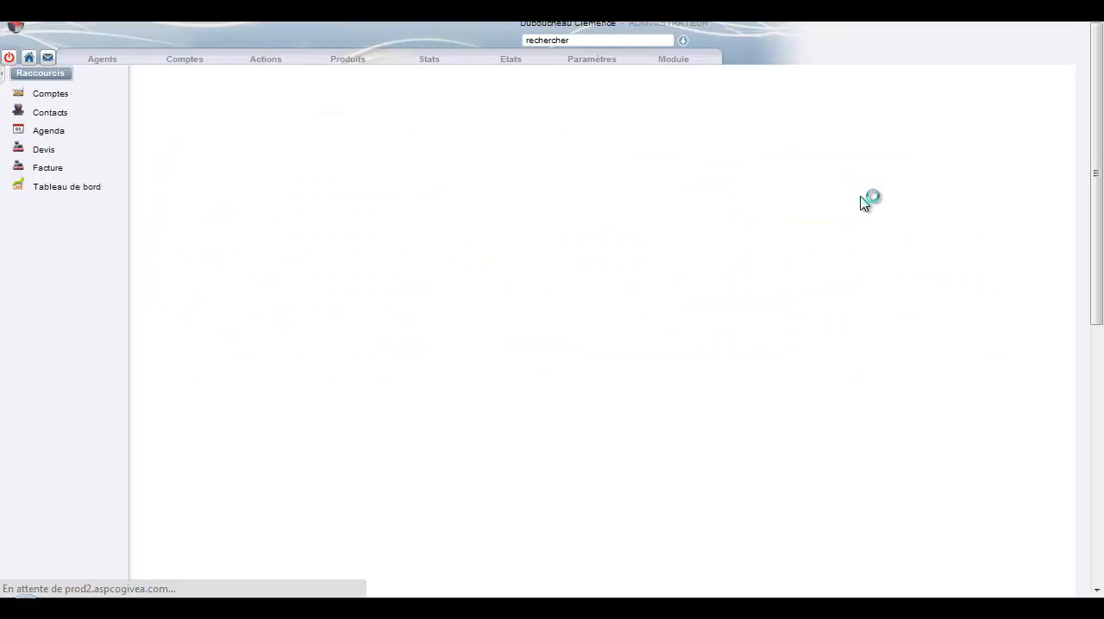
{"action": "scroll", "coordinate": [860, 218], "scroll_direction": "down", "scroll_amount": 2}
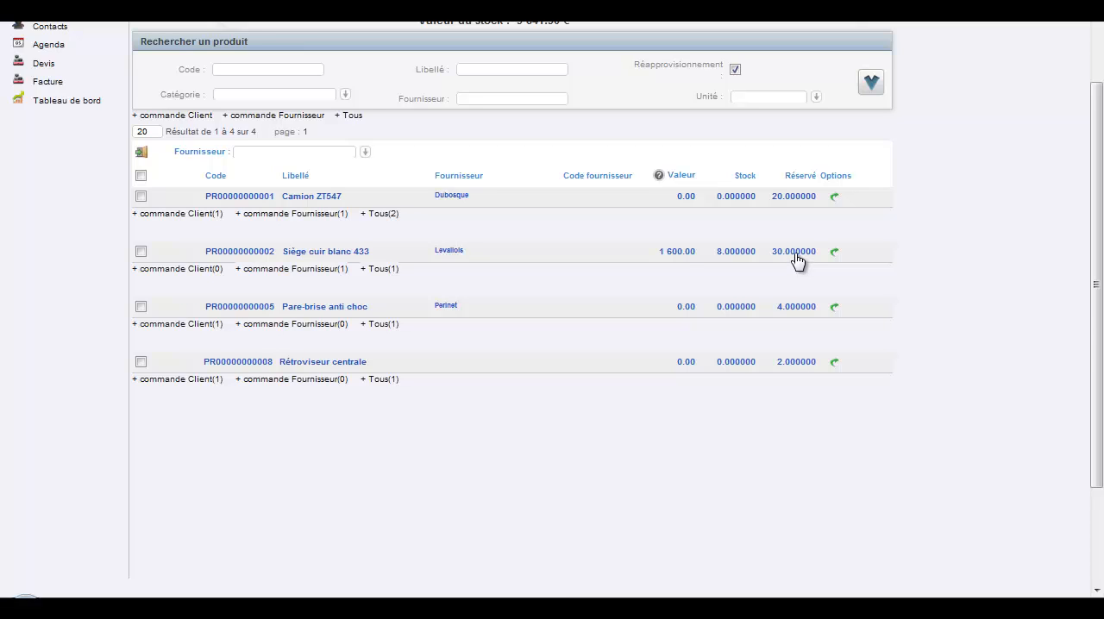
{"action": "left_click", "coordinate": [727, 252]}
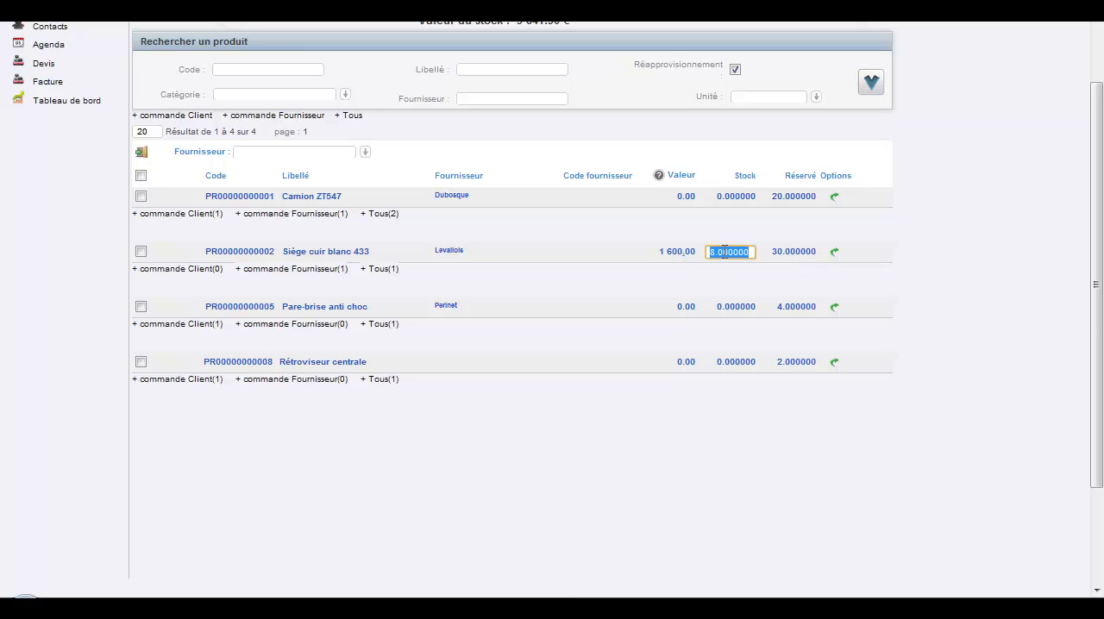
{"action": "left_click", "coordinate": [789, 252]}
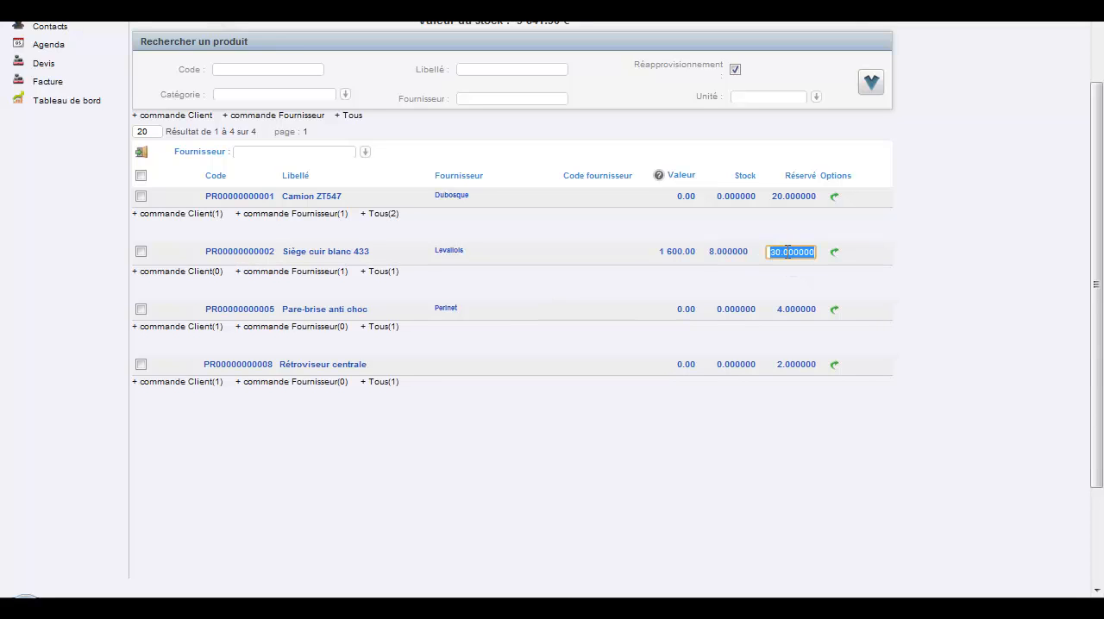
{"action": "left_click", "coordinate": [798, 311]}
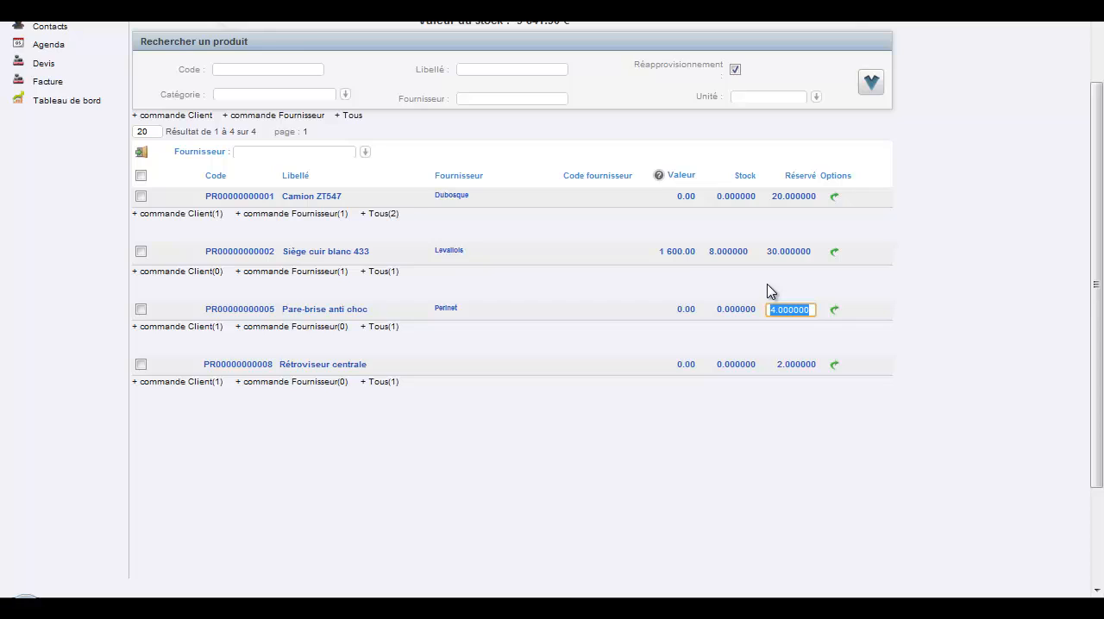
{"action": "left_click", "coordinate": [768, 285]}
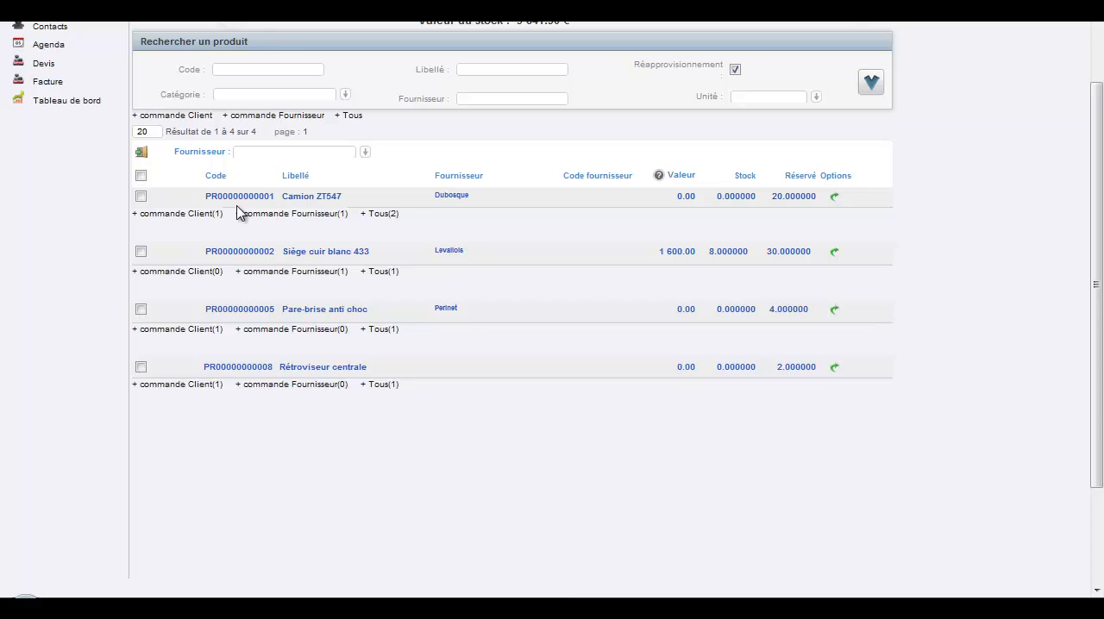
Step: Expand the customer and supplier orders of Camion ZT547 to examine them, and collapse the details
{"action": "left_click", "coordinate": [189, 216]}
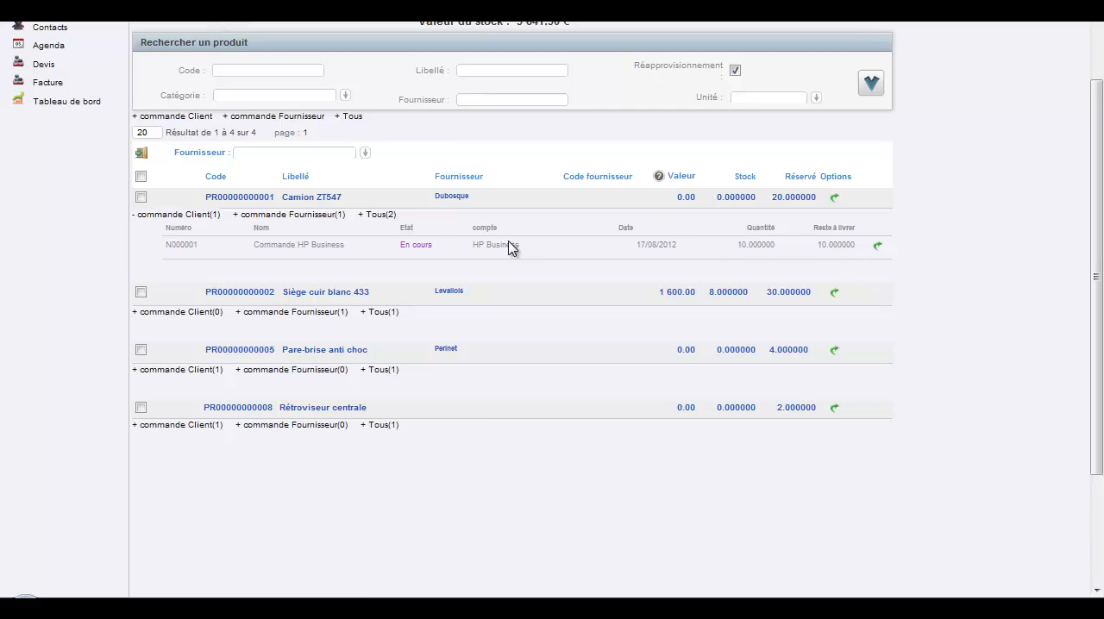
{"action": "left_click", "coordinate": [295, 221]}
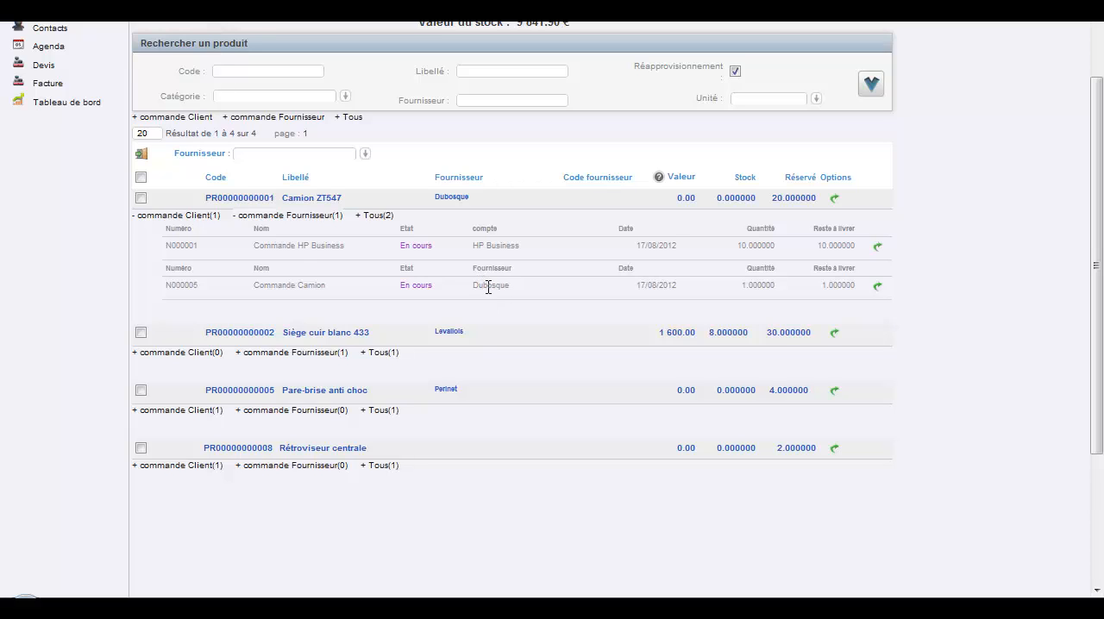
{"action": "left_click", "coordinate": [282, 219]}
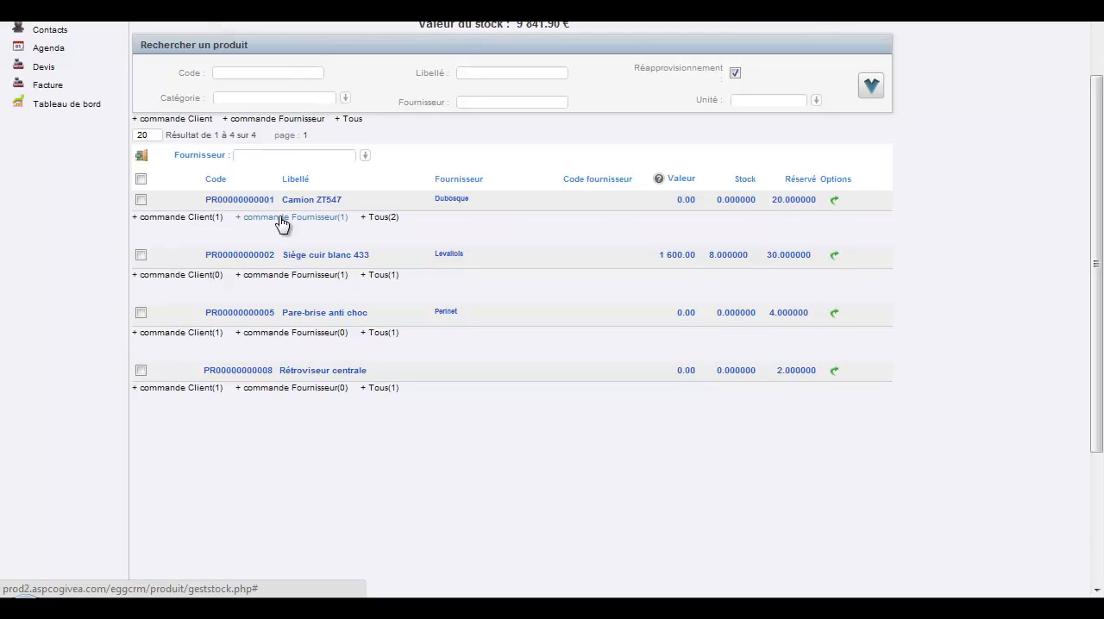
Step: Generate a supplier order to Levallois from the stock list for Camion ZT547 and Pare-brise anti choc
{"action": "left_click", "coordinate": [141, 201]}
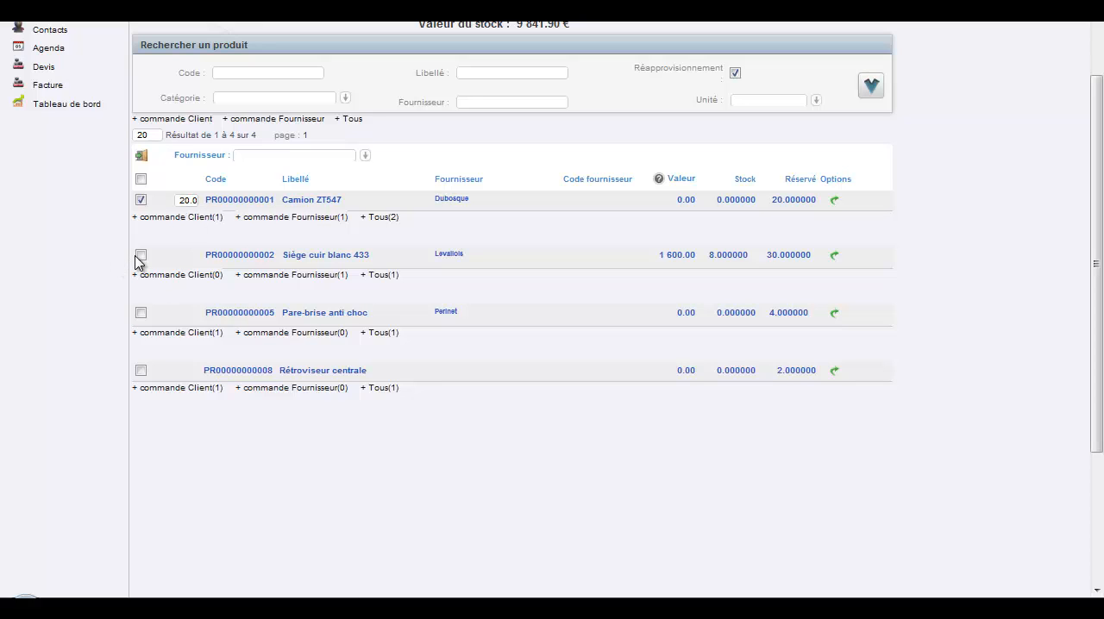
{"action": "left_click", "coordinate": [142, 313]}
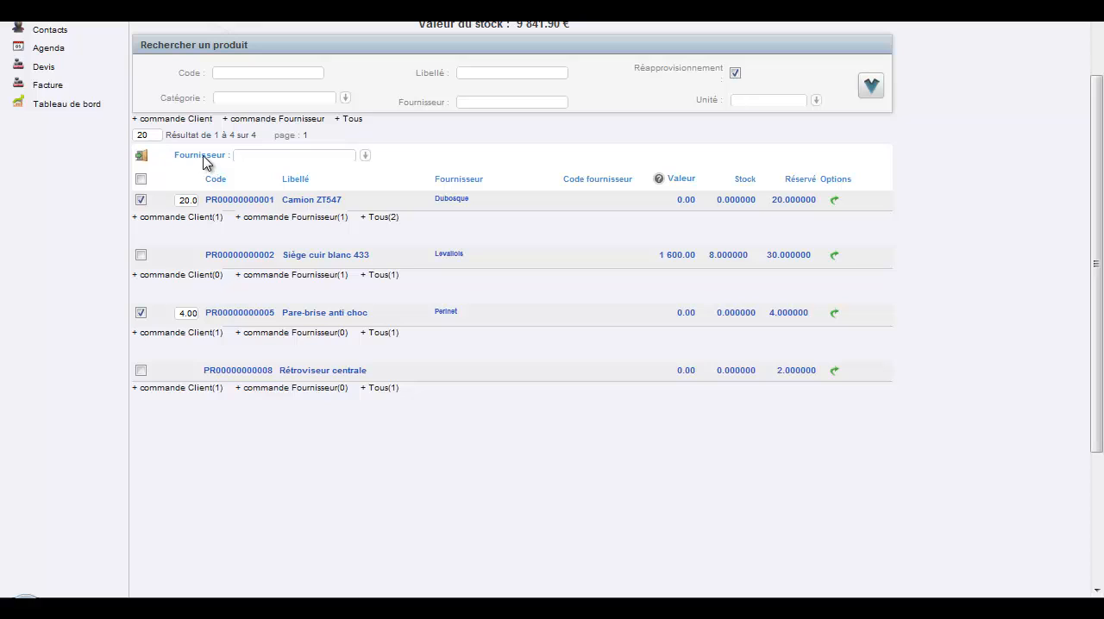
{"action": "left_click", "coordinate": [365, 157]}
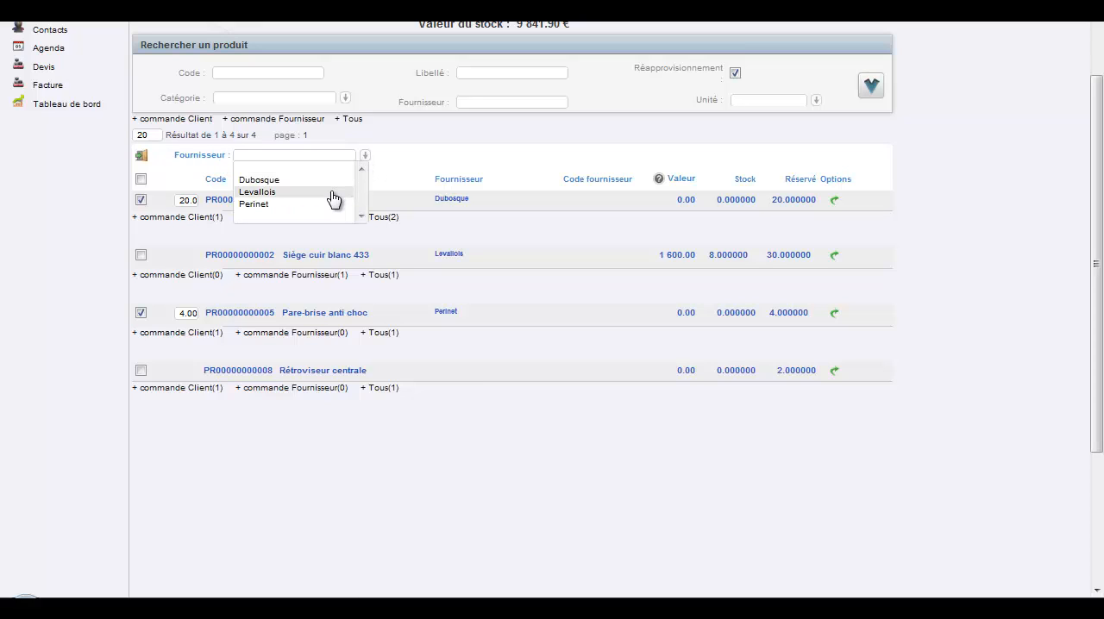
{"action": "left_click", "coordinate": [333, 192]}
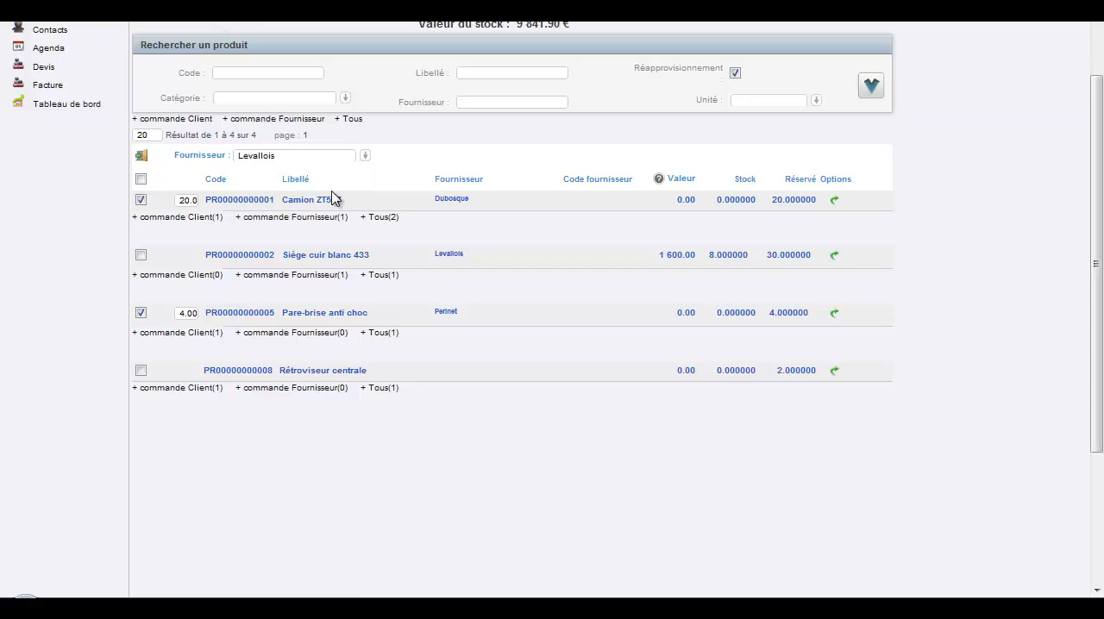
{"action": "left_click", "coordinate": [143, 163]}
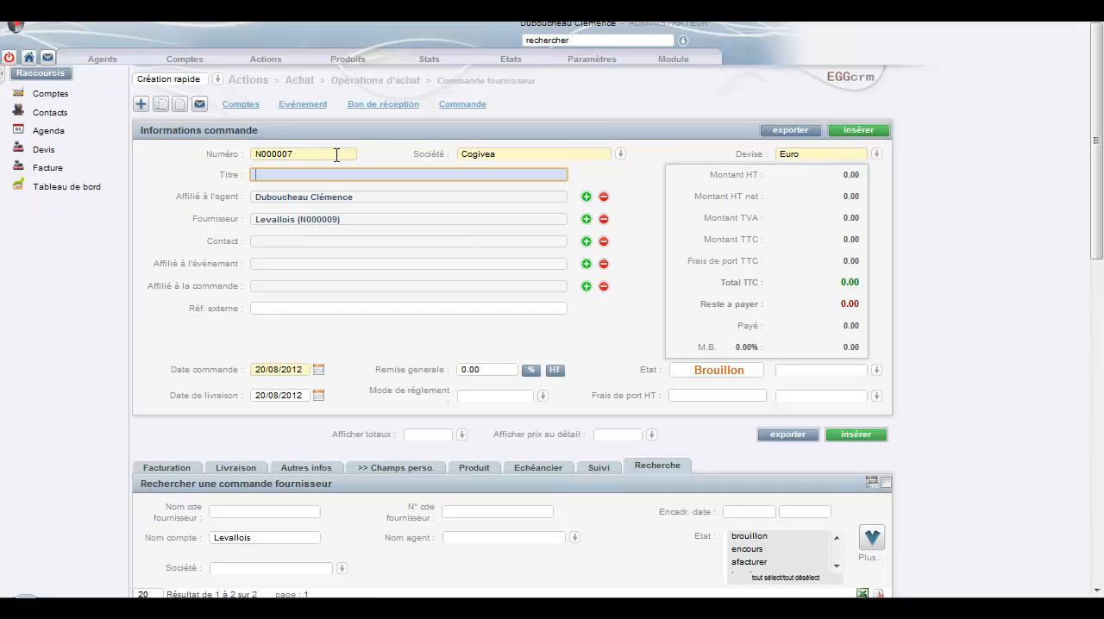
Step: Title the supplier order "Commande fournisseur Levallois", insert it and dismiss the information message
{"action": "type", "text": "Commande fournisseur Levallois"}
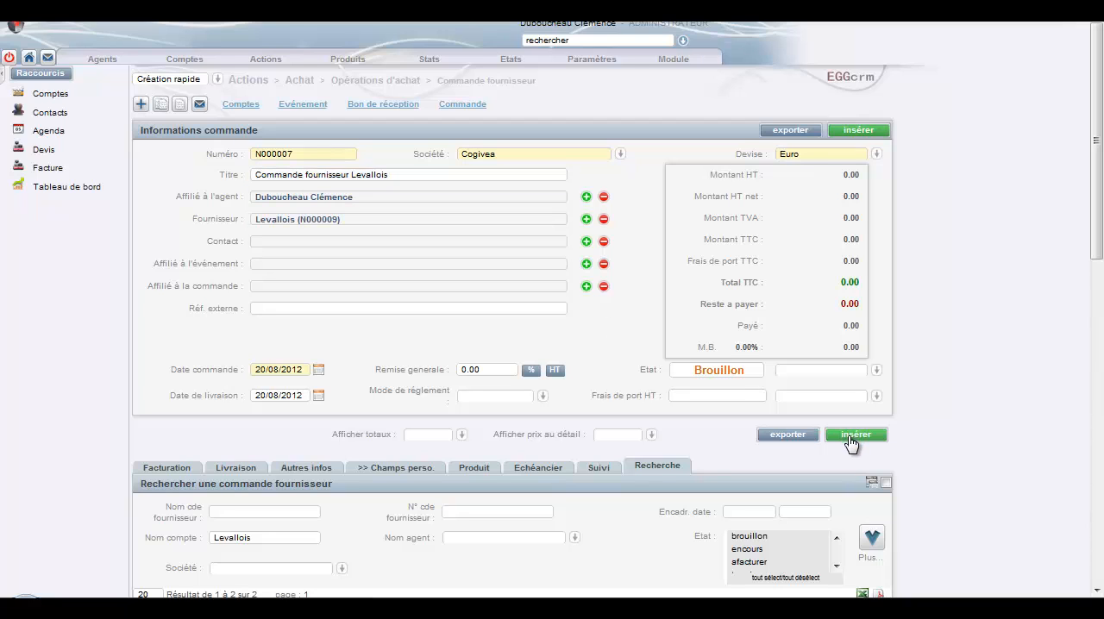
{"action": "left_click", "coordinate": [855, 436]}
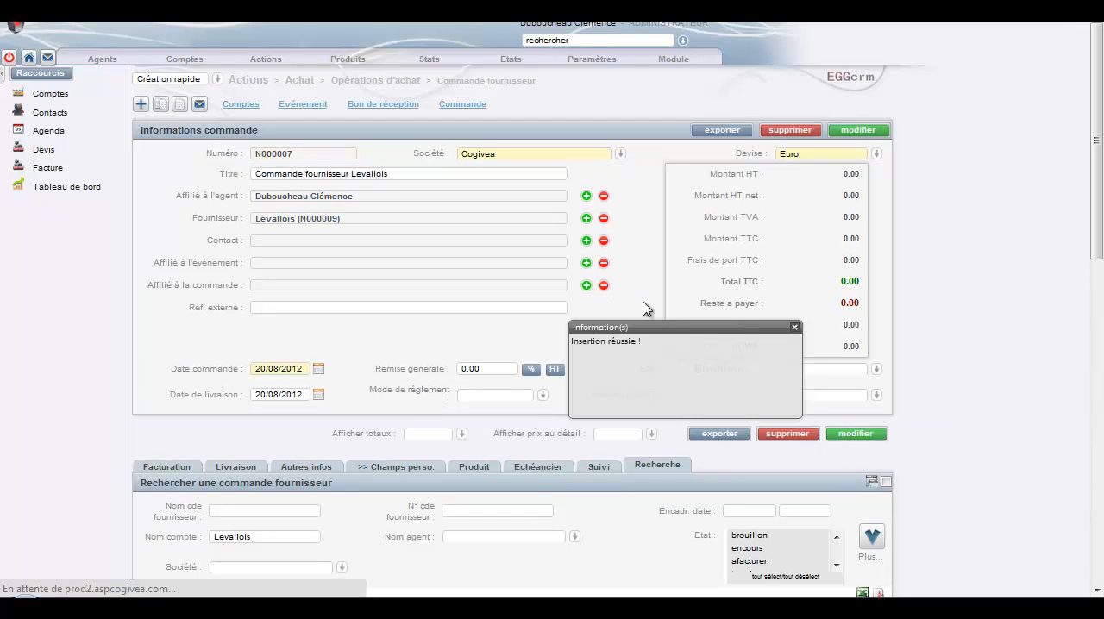
{"action": "left_click", "coordinate": [795, 328]}
Step: Review the product lines and the totals of the Levallois supplier order
{"action": "scroll", "coordinate": [601, 270], "scroll_direction": "down", "scroll_amount": 3}
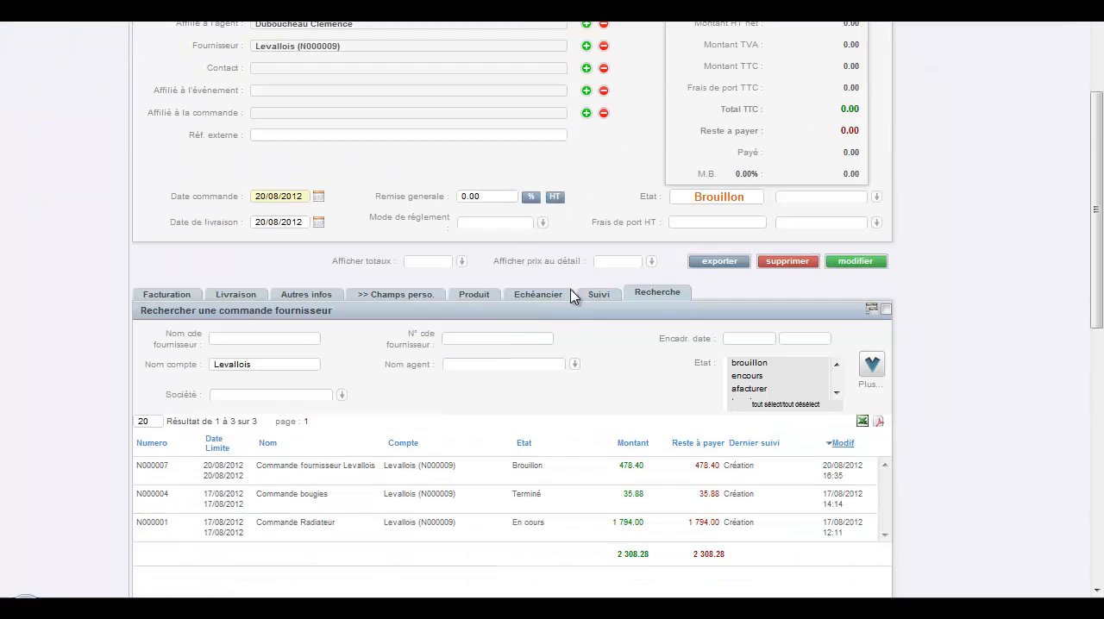
{"action": "left_click", "coordinate": [472, 295]}
{"action": "scroll", "coordinate": [483, 345], "scroll_direction": "down", "scroll_amount": 3}
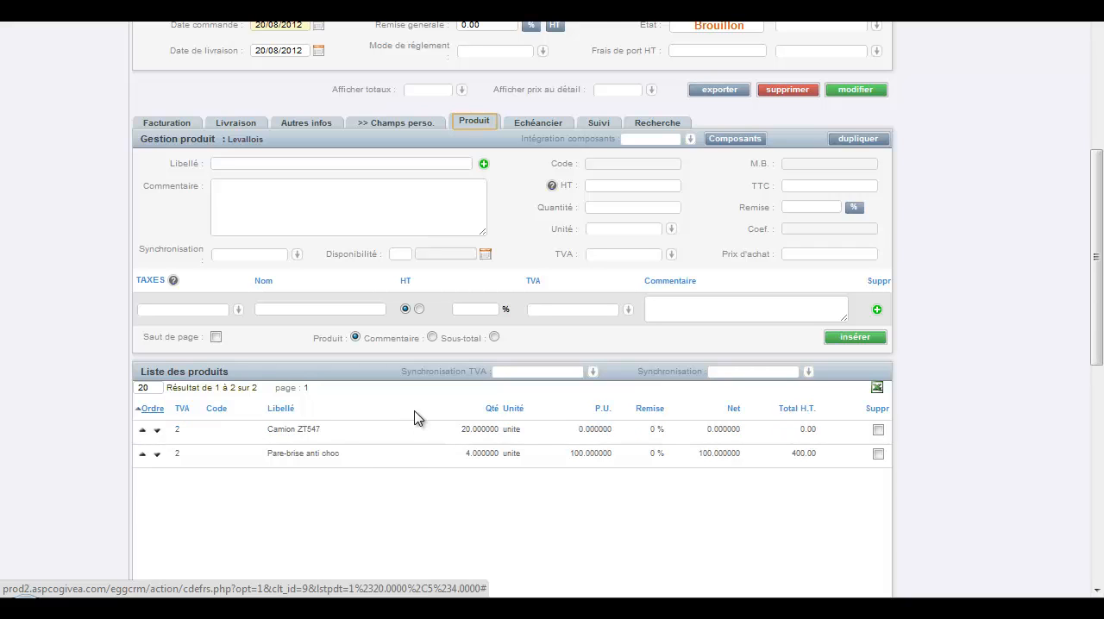
{"action": "scroll", "coordinate": [419, 414], "scroll_direction": "up", "scroll_amount": 3}
{"action": "scroll", "coordinate": [408, 396], "scroll_direction": "up", "scroll_amount": 2}
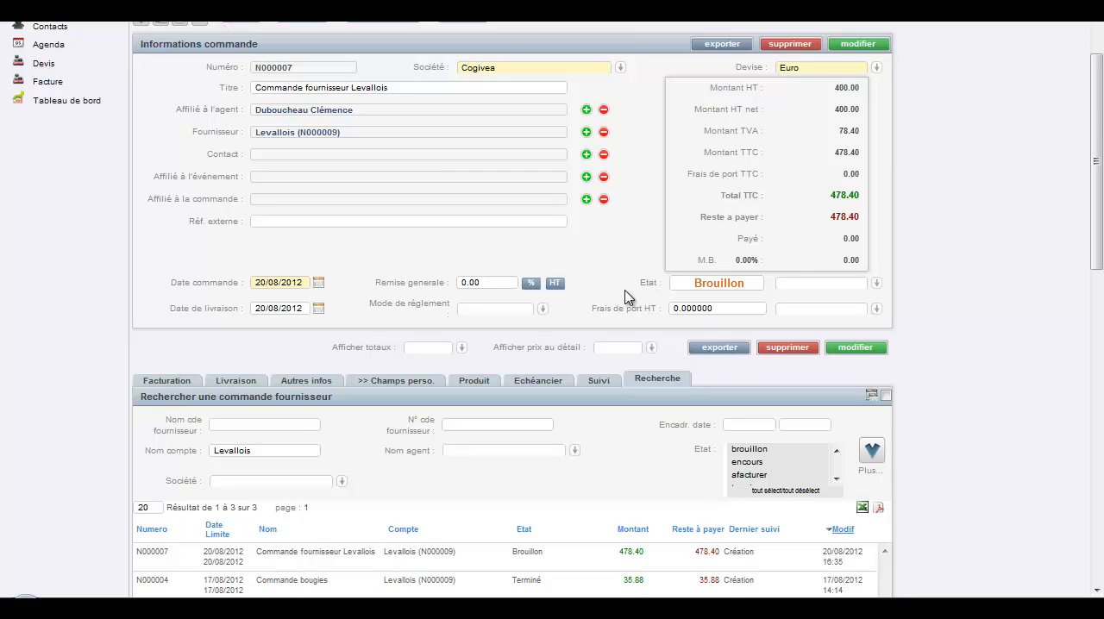
{"action": "scroll", "coordinate": [596, 302], "scroll_direction": "up", "scroll_amount": 2}
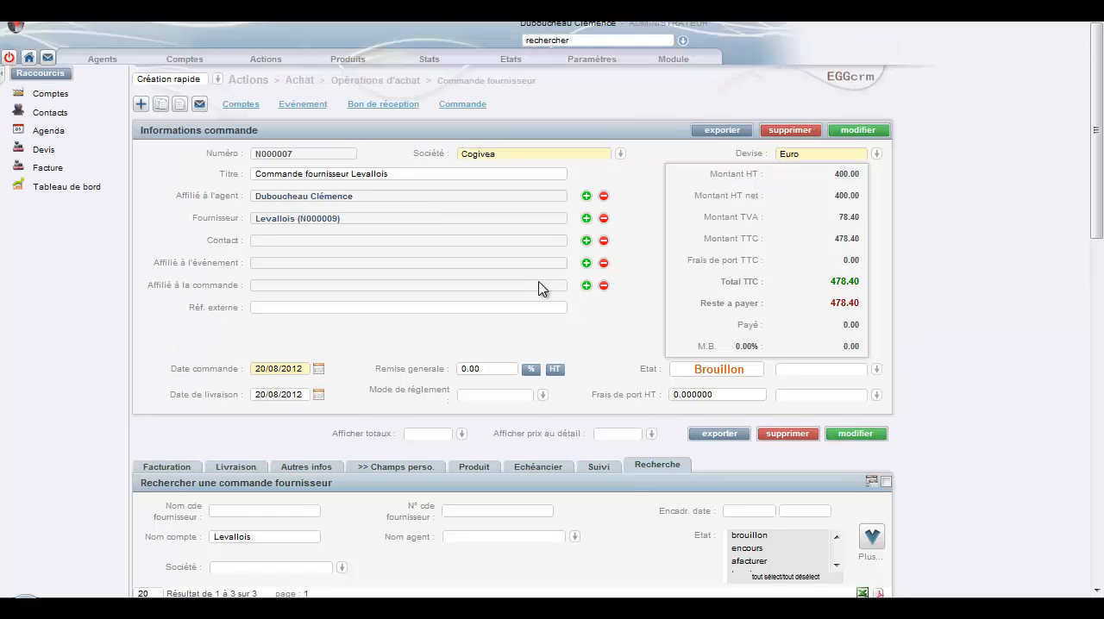
Step: Open the supplier order tracking page and view the states available for Commande Radiateur without changing its state
{"action": "left_click", "coordinate": [266, 61]}
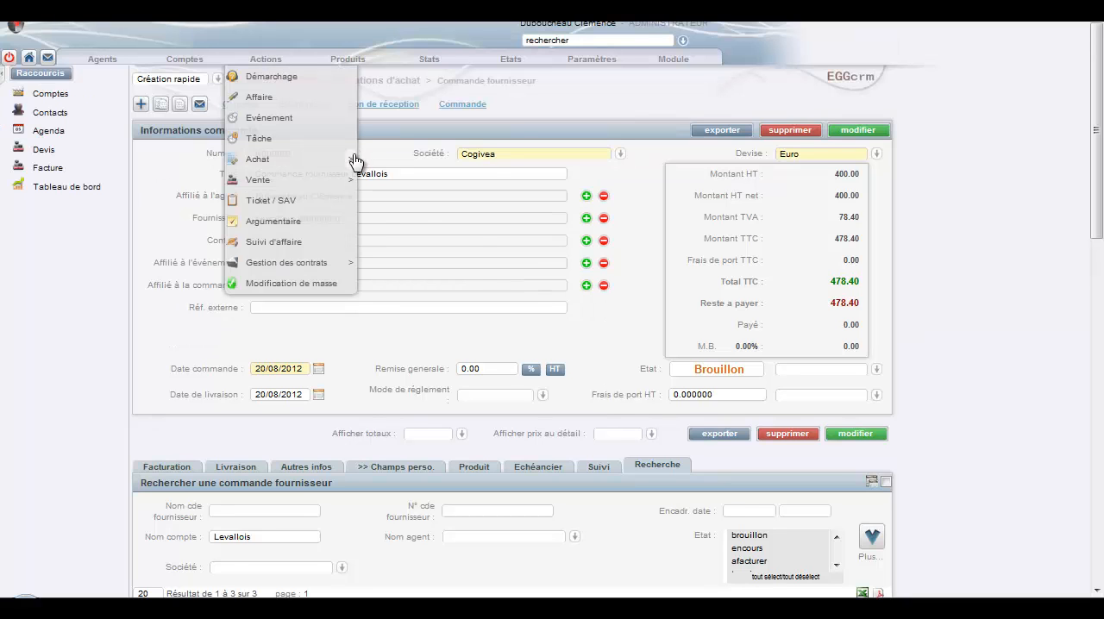
{"action": "mouse_move", "coordinate": [361, 164]}
{"action": "mouse_move", "coordinate": [488, 185]}
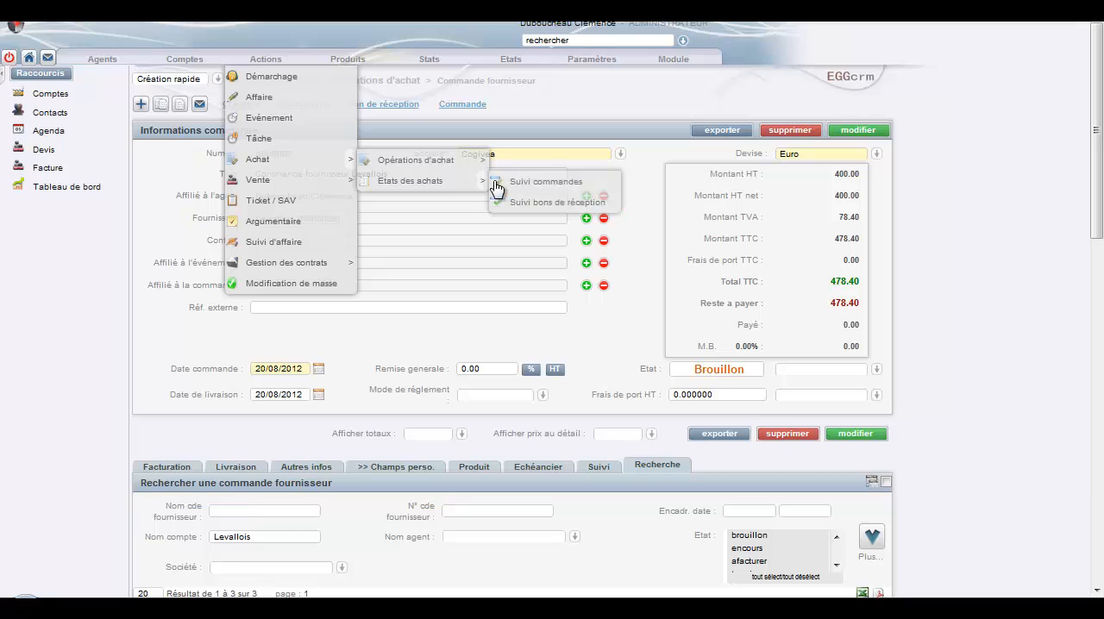
{"action": "left_click", "coordinate": [542, 182]}
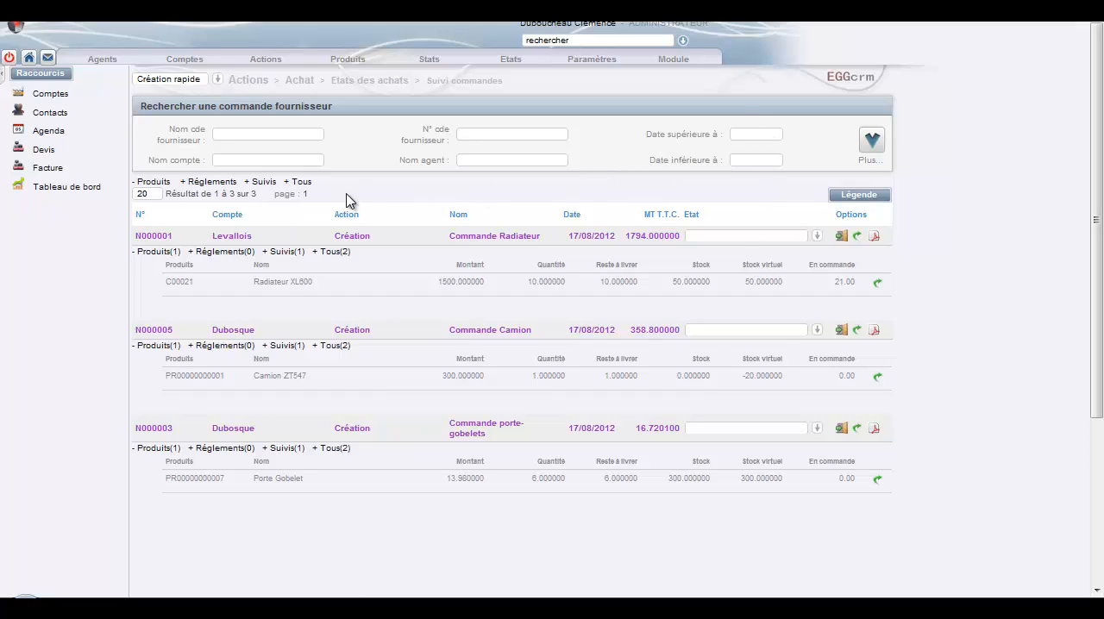
{"action": "left_click", "coordinate": [817, 237]}
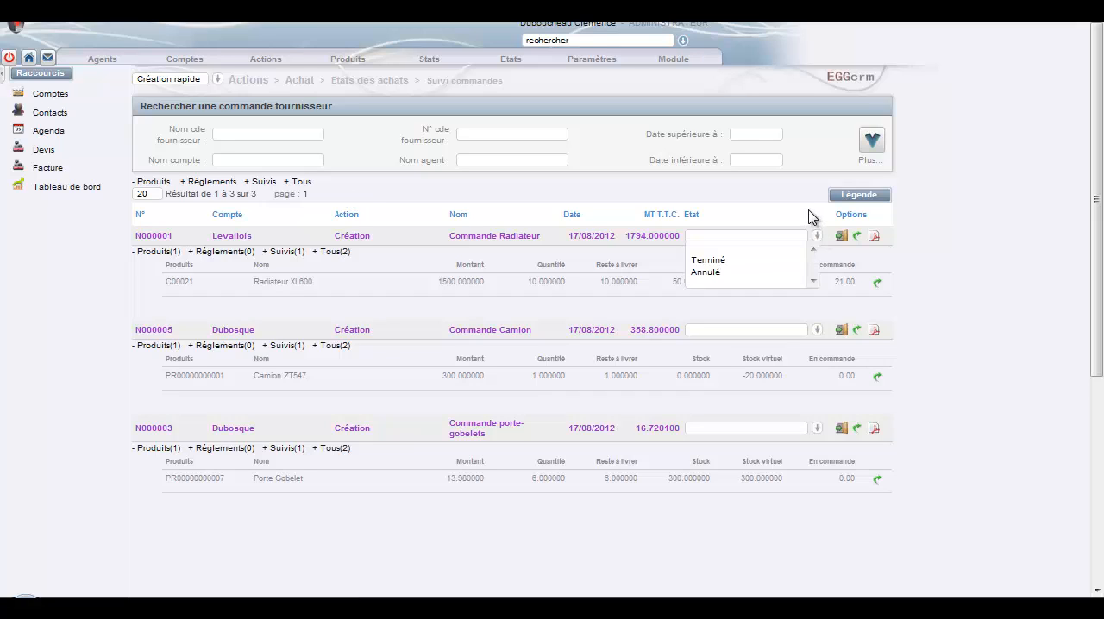
{"action": "left_click", "coordinate": [811, 216]}
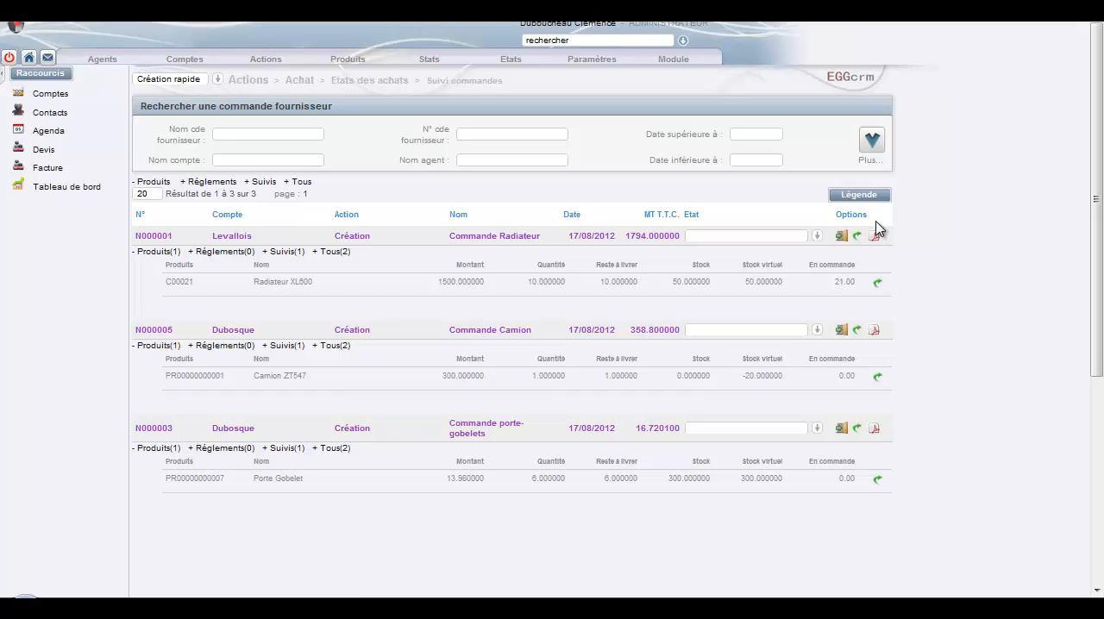
Step: Open a blank account form and set the account type to Fournisseur
{"action": "left_click", "coordinate": [182, 76]}
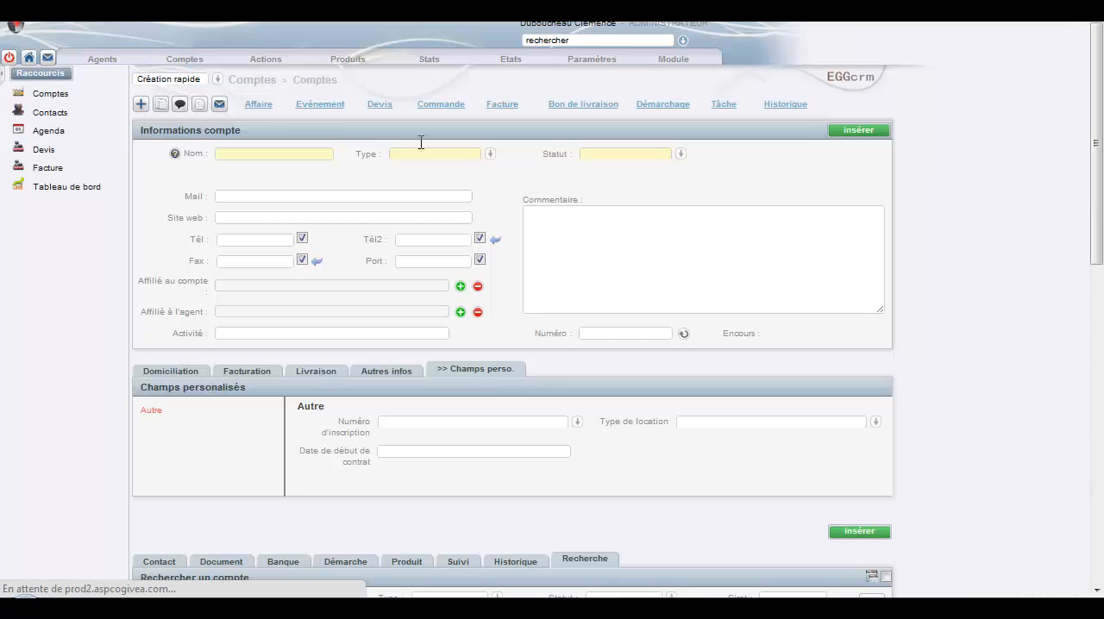
{"action": "left_click", "coordinate": [489, 154]}
{"action": "left_click_drag", "start_coordinate": [486, 187], "coordinate": [488, 207]}
{"action": "left_click", "coordinate": [438, 220]}
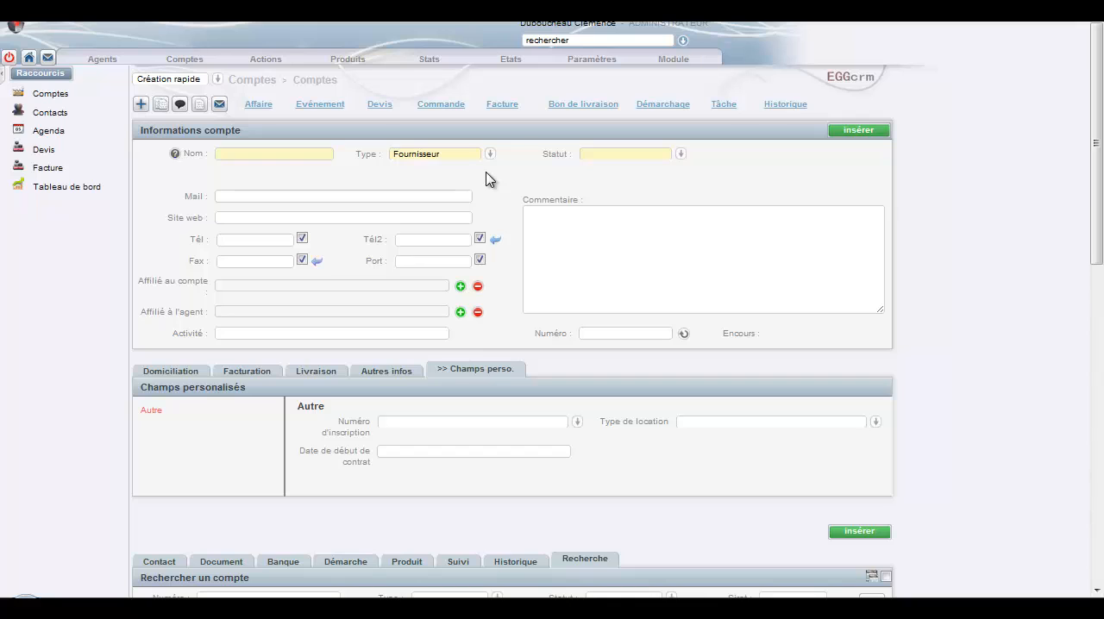
Step: Locate the data import option in the general parameters, and return to the home page
{"action": "left_click", "coordinate": [613, 62]}
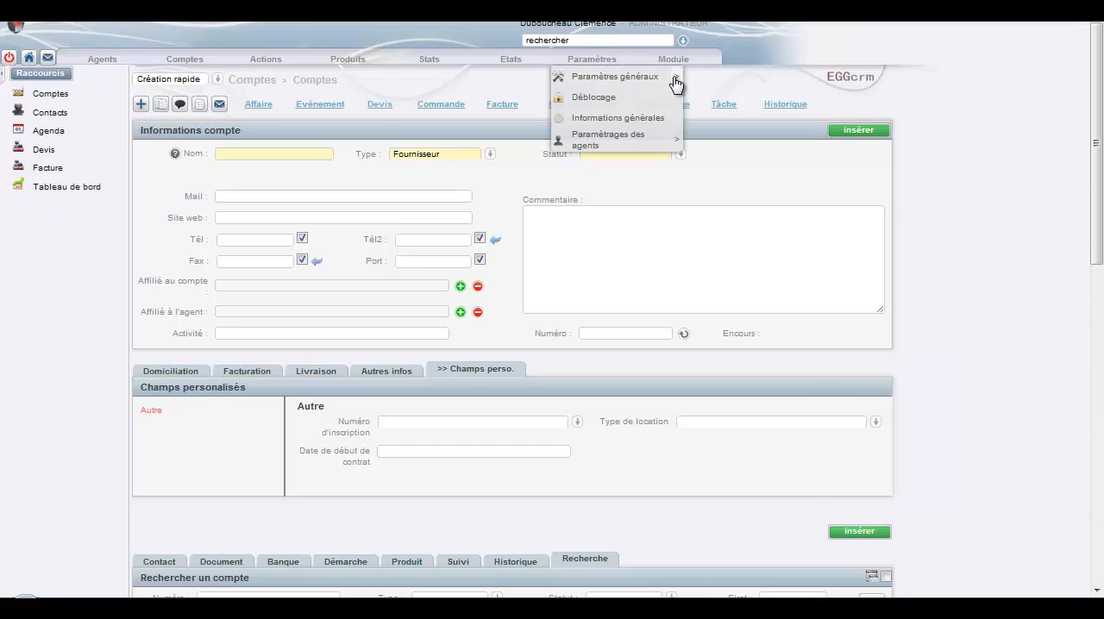
{"action": "mouse_move", "coordinate": [673, 77]}
{"action": "mouse_move", "coordinate": [798, 102]}
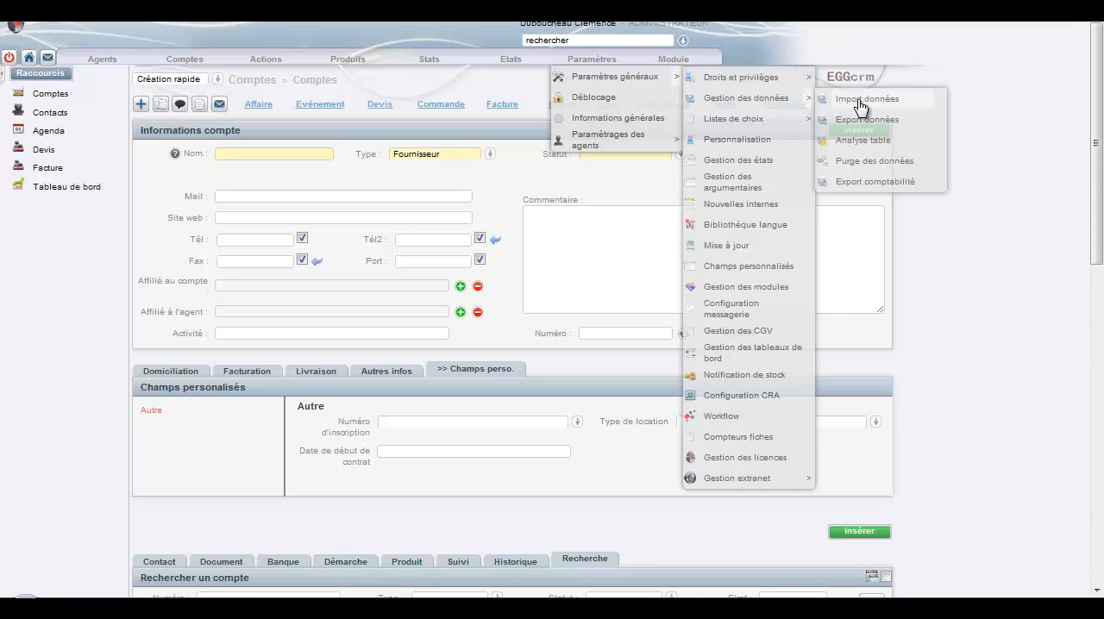
{"action": "left_click", "coordinate": [31, 62]}
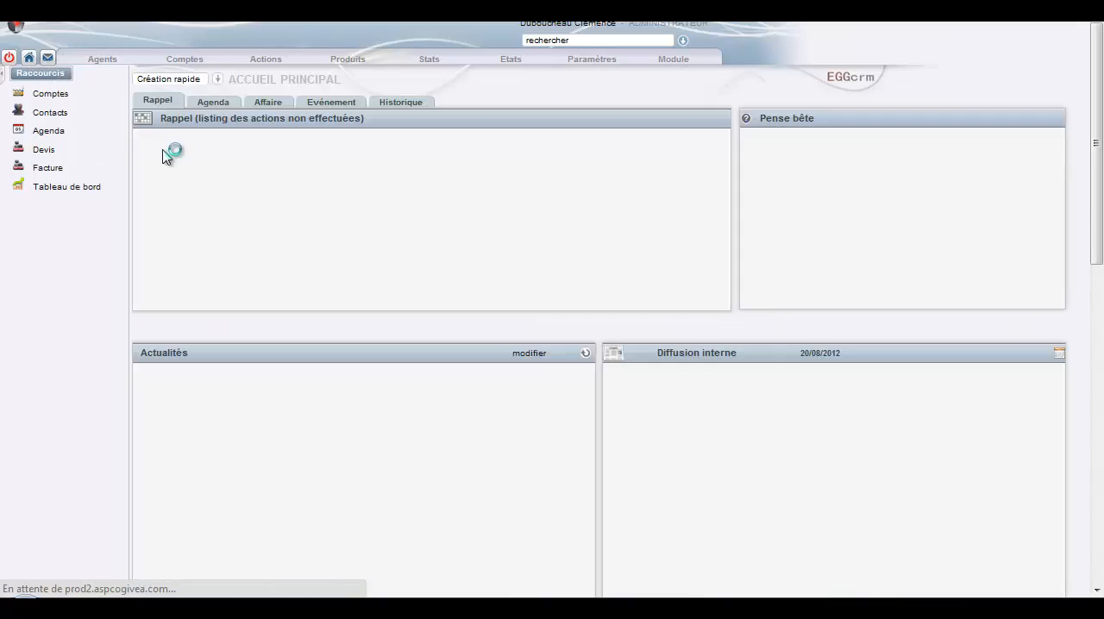